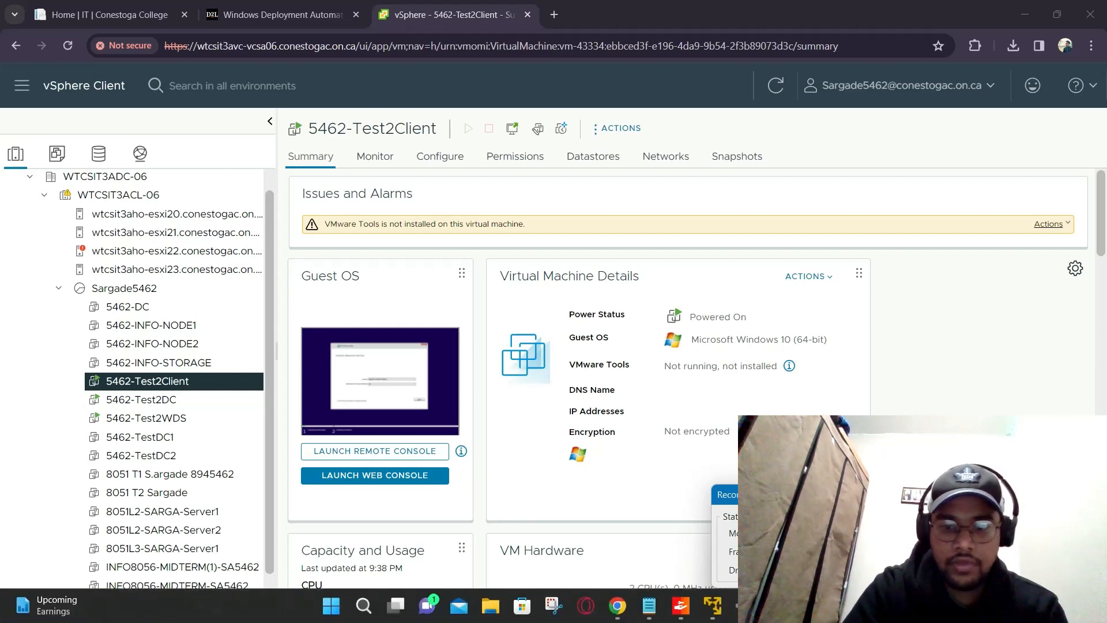
Step: Bring the client VM console to the front, maximized and capturing input
{"action": "mouse_move", "coordinate": [712, 606]}
{"action": "left_click", "coordinate": [860, 510]}
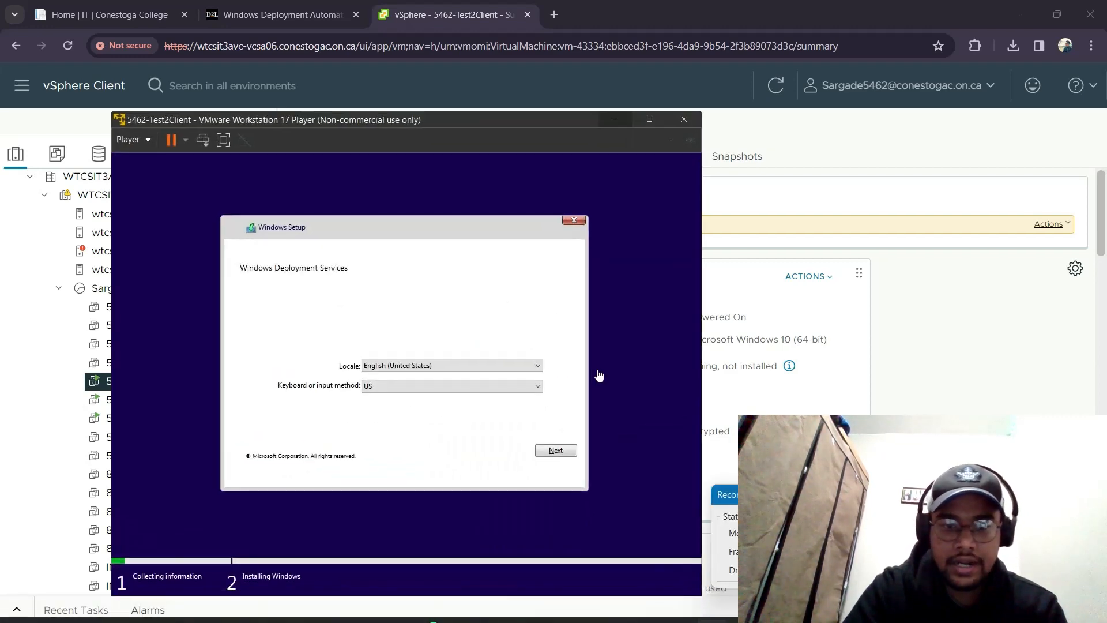
{"action": "left_click", "coordinate": [653, 118]}
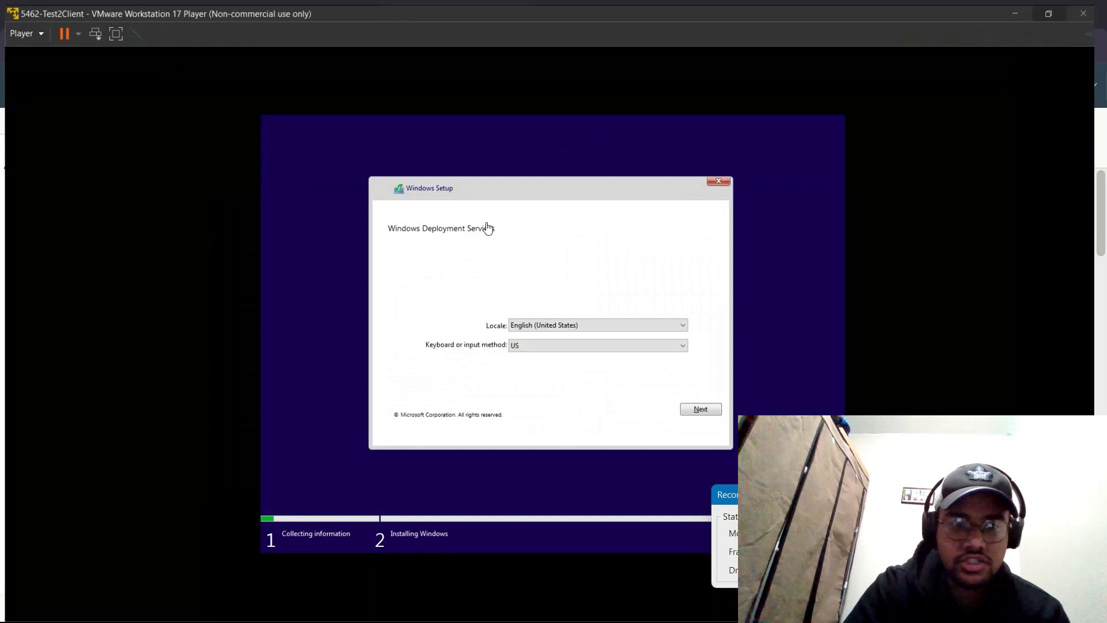
{"action": "left_click", "coordinate": [702, 411]}
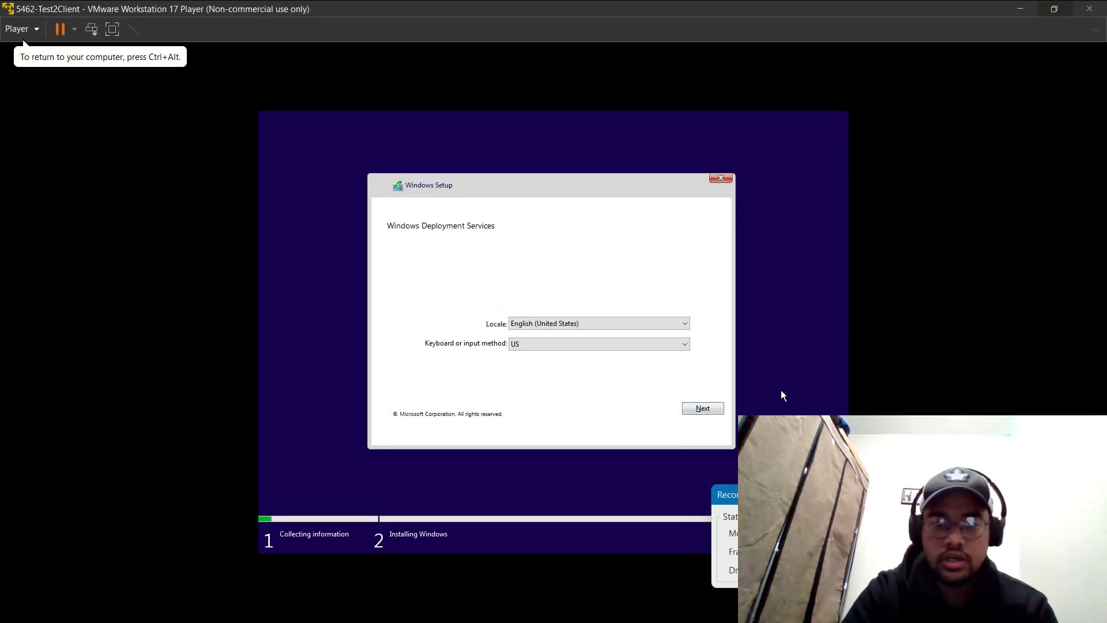
Step: Continue past the locale page and submit the 5462-TEST2 domain administrator's credentials for the deployment server
{"action": "left_click", "coordinate": [704, 409]}
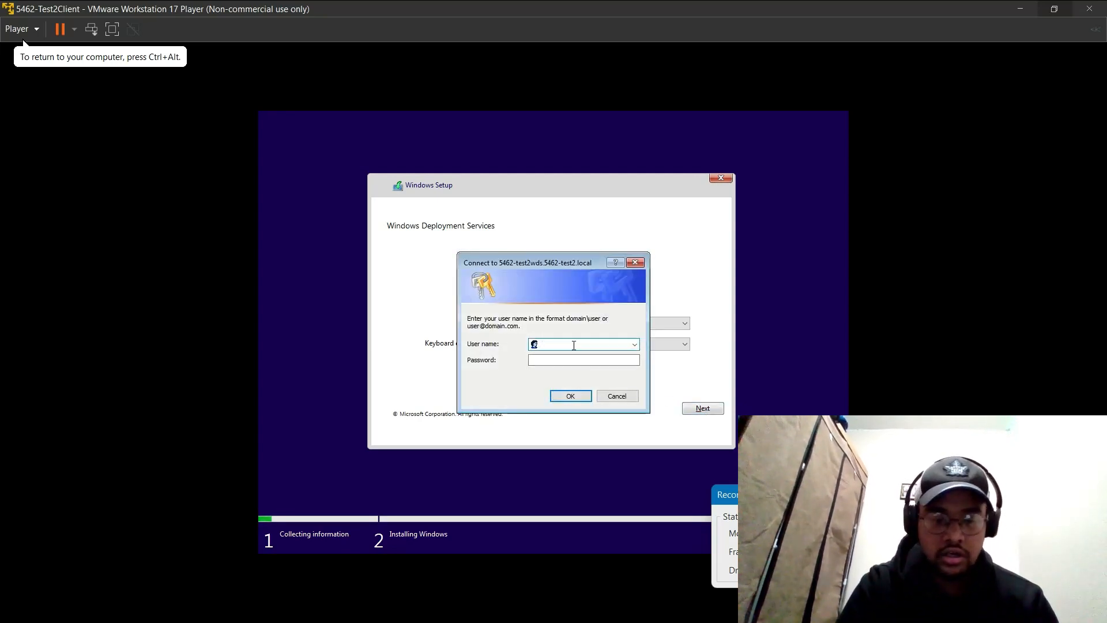
{"action": "key", "text": "Num_Lock"}
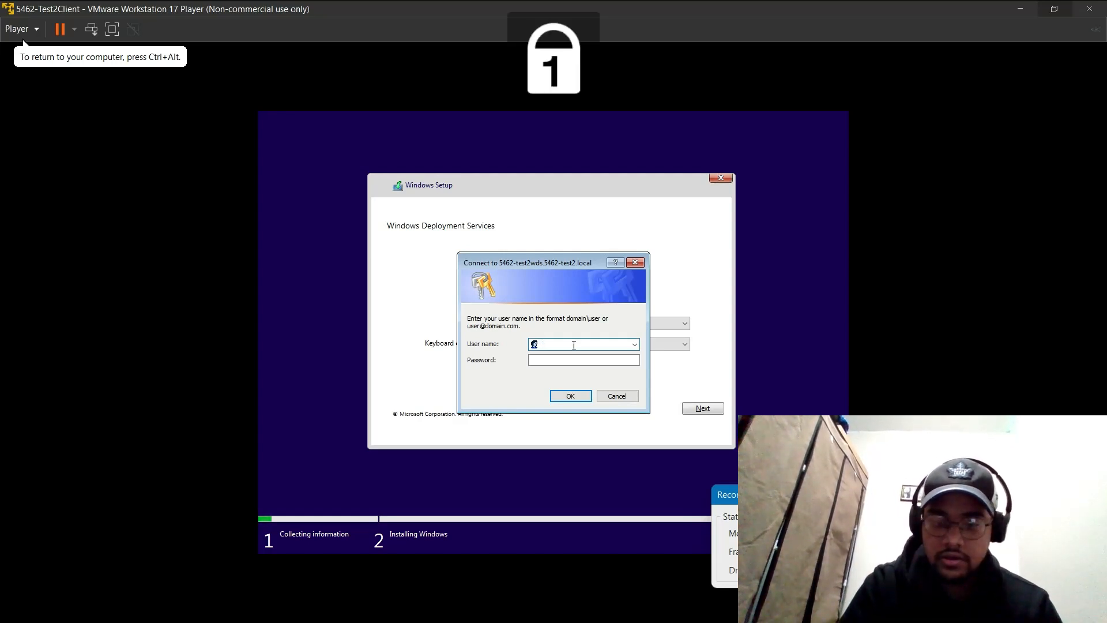
{"action": "type", "text": "5462-"}
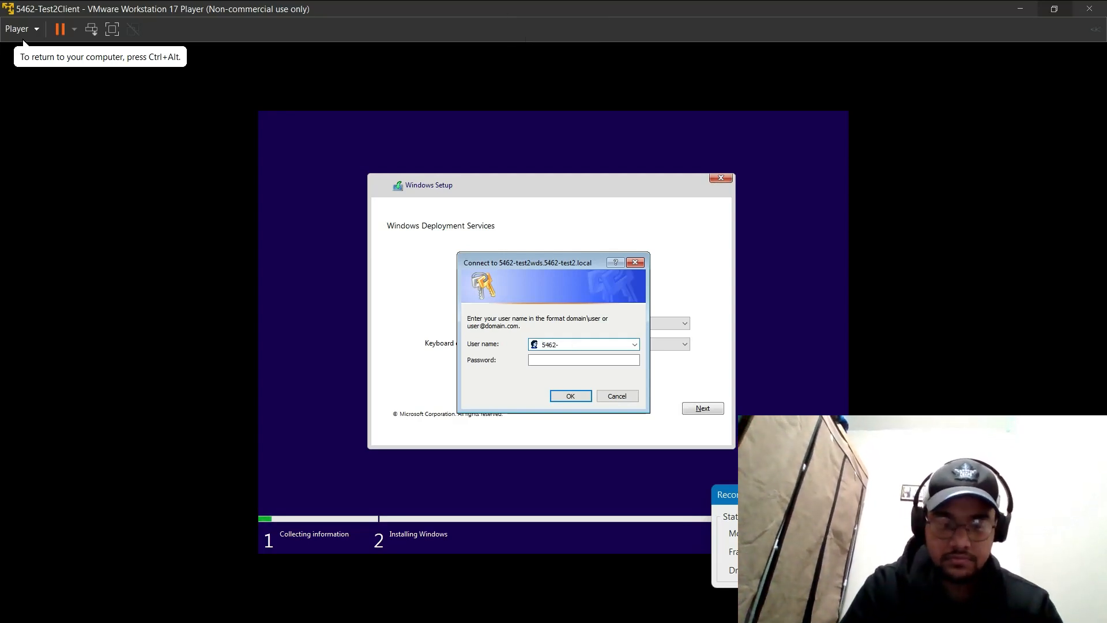
{"action": "type", "text": "TEST2"}
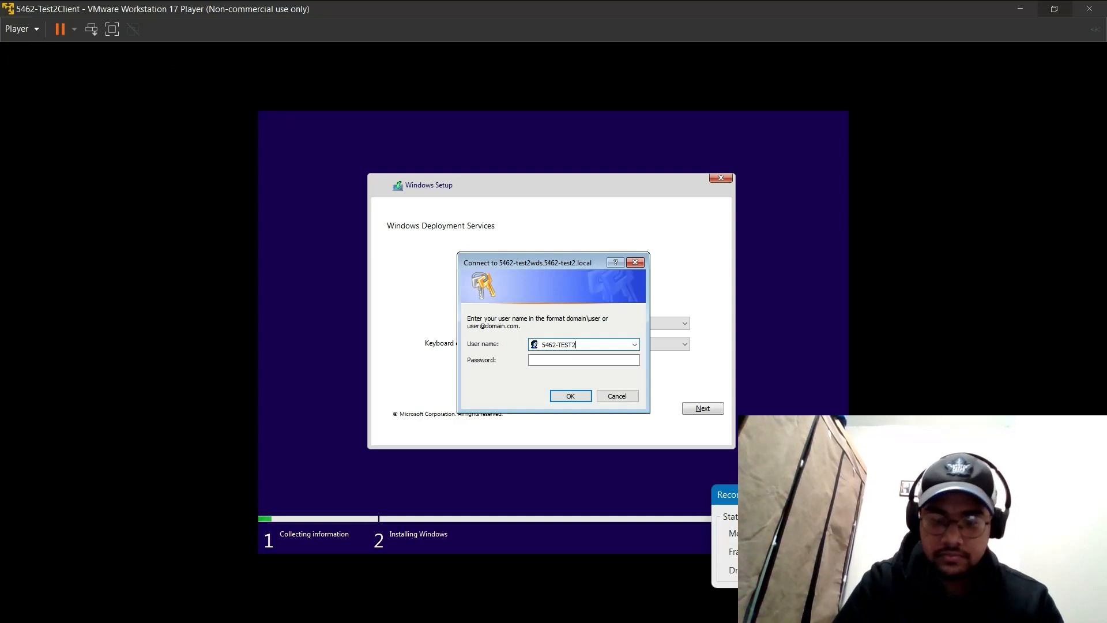
{"action": "type", "text": "\\admin"}
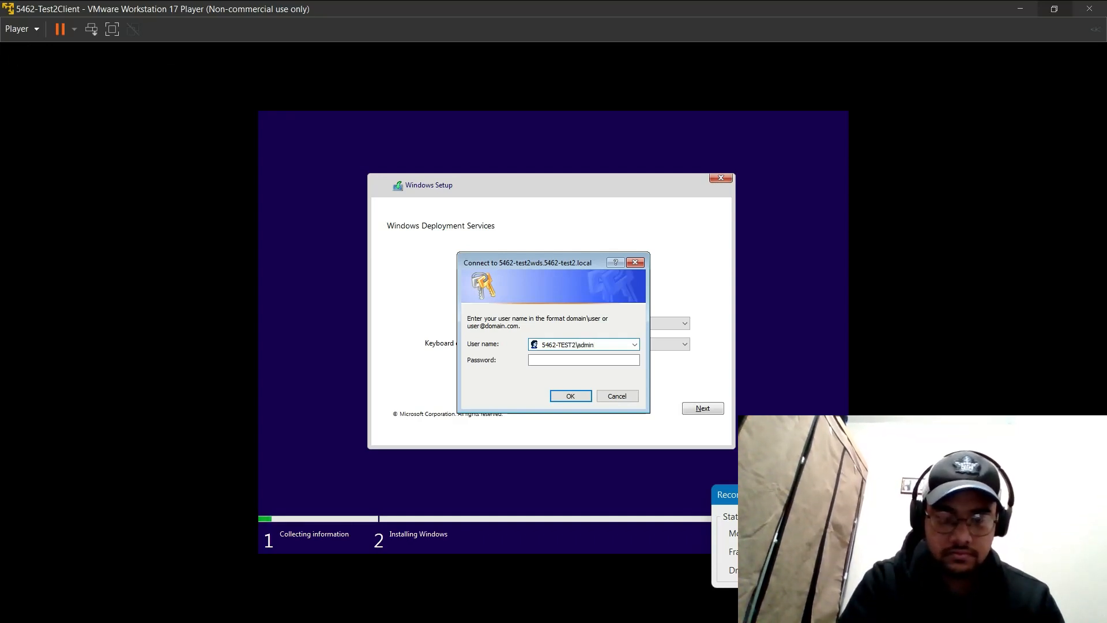
{"action": "type", "text": "istrator"}
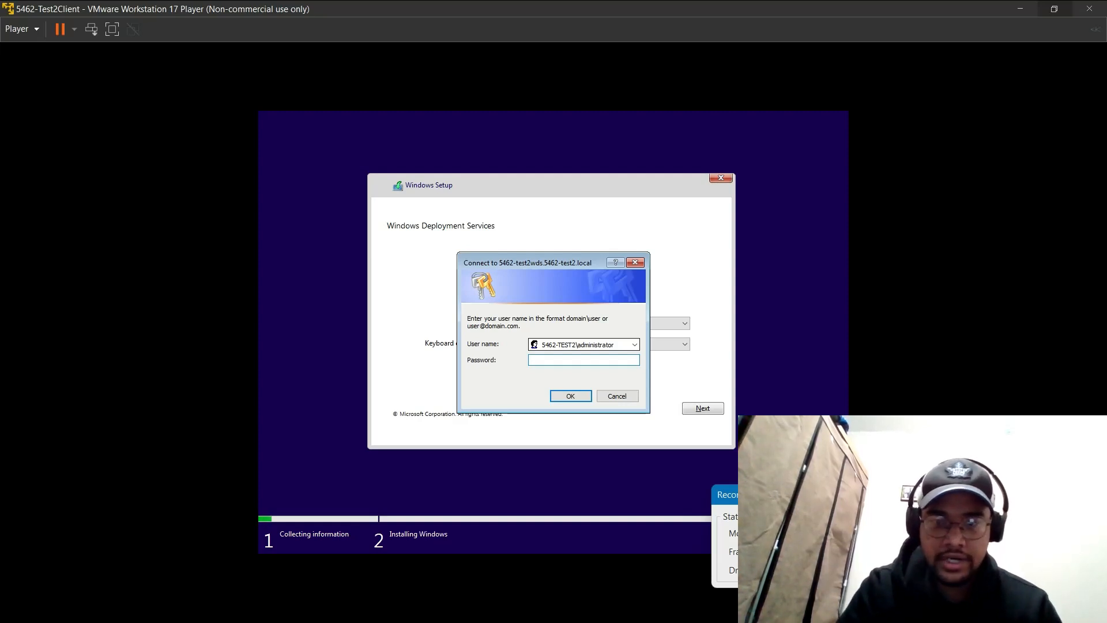
{"action": "type", "text": "****"}
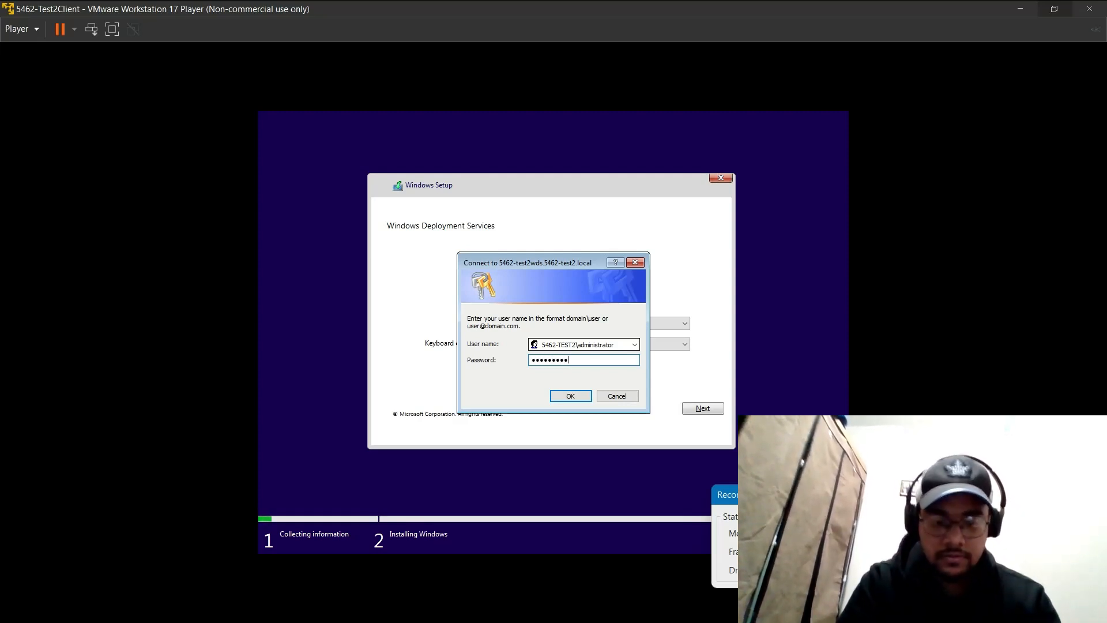
{"action": "key", "text": "Return"}
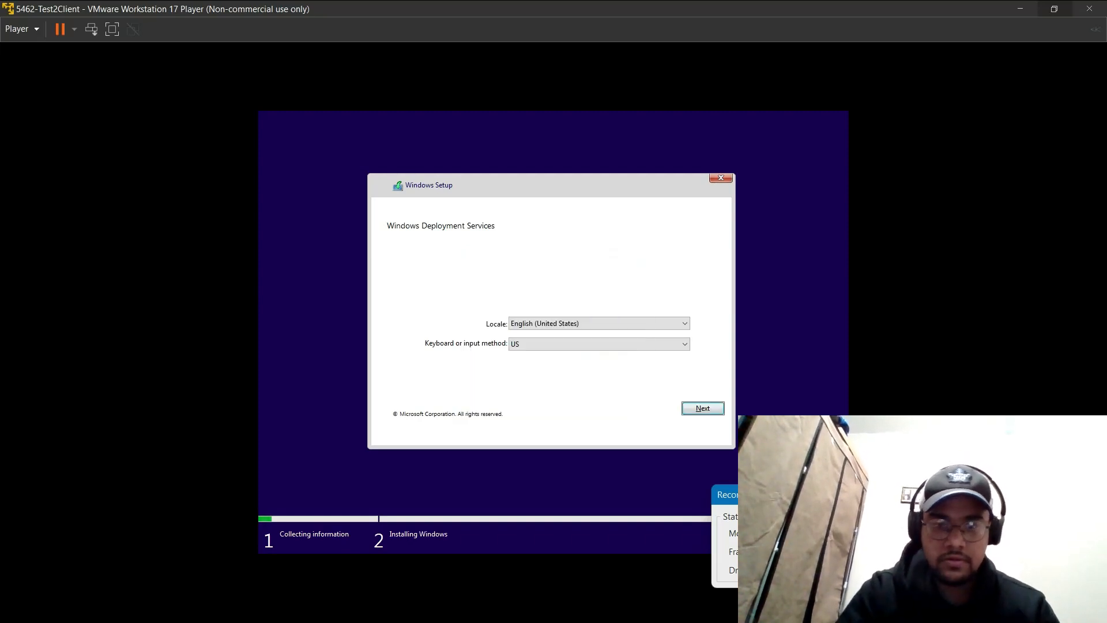
Step: Start Windows Setup on the client VM and minimize the Player window
{"action": "key", "text": "Return"}
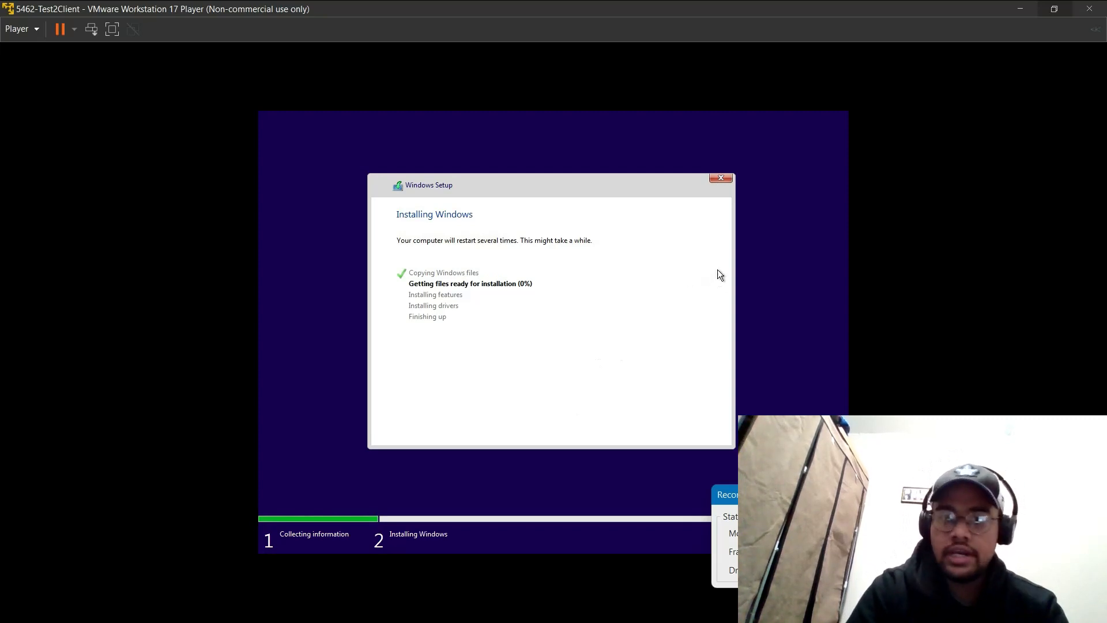
{"action": "left_click", "coordinate": [1020, 9]}
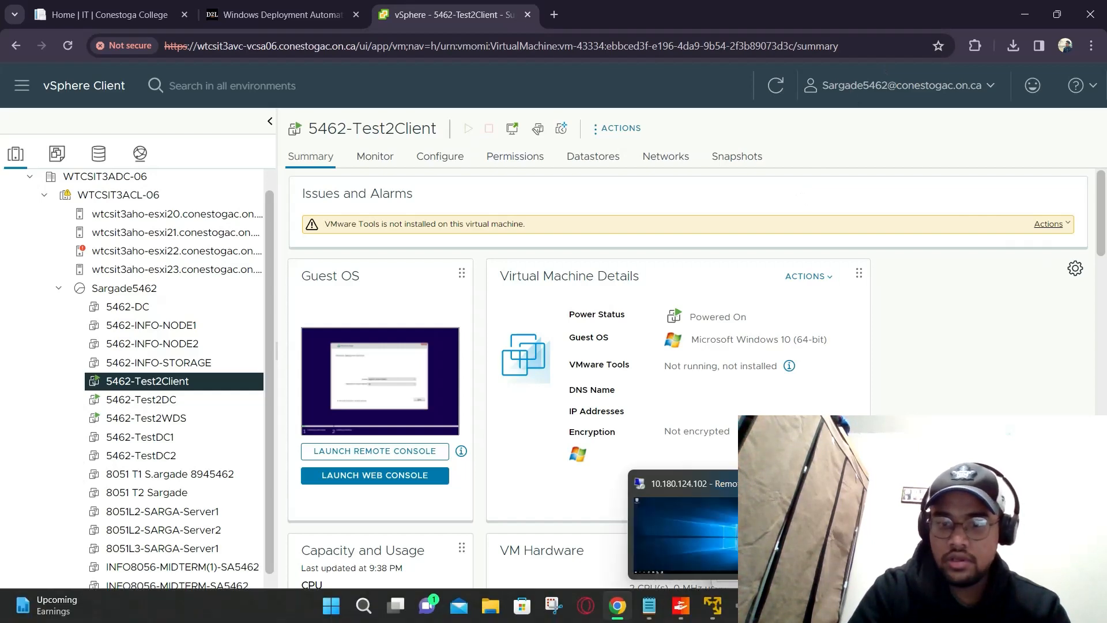
{"action": "left_click", "coordinate": [847, 532]}
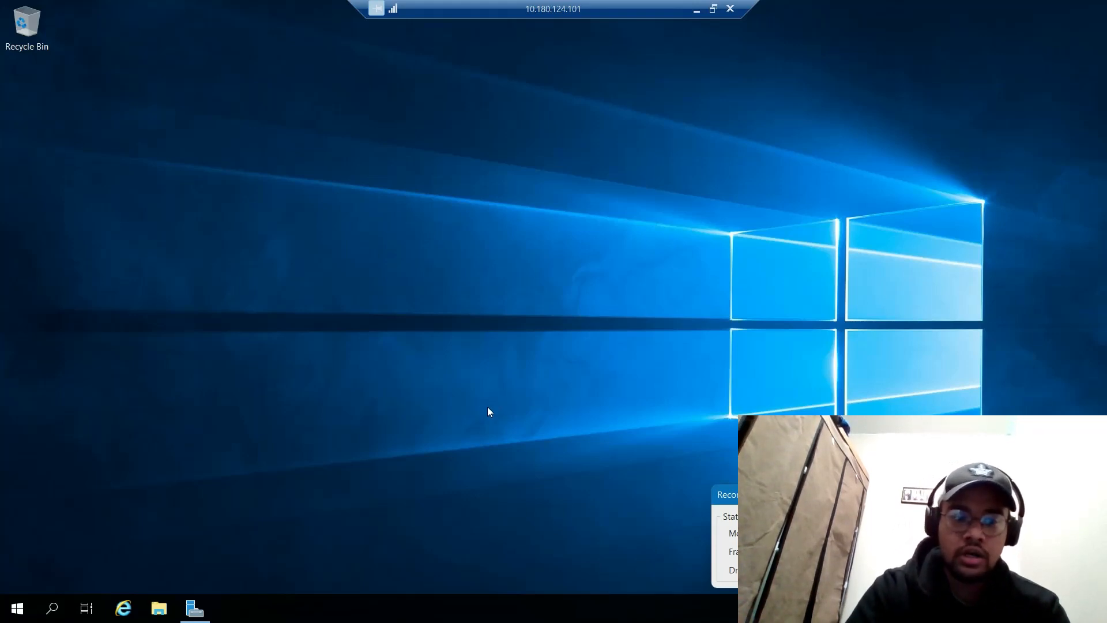
{"action": "left_click", "coordinate": [196, 614]}
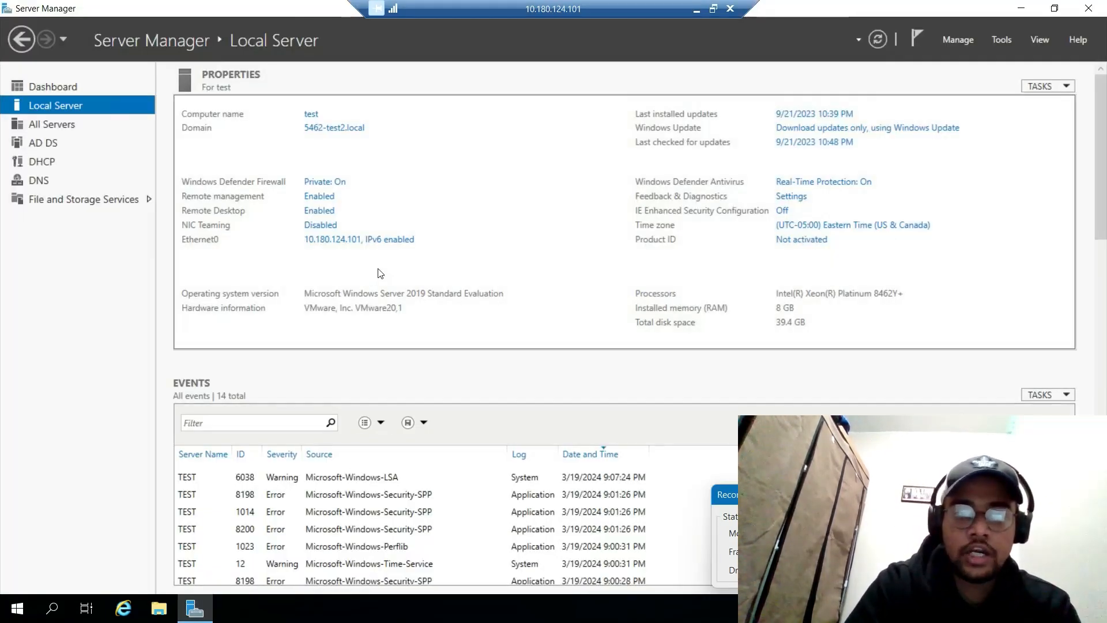
{"action": "left_click", "coordinate": [61, 91]}
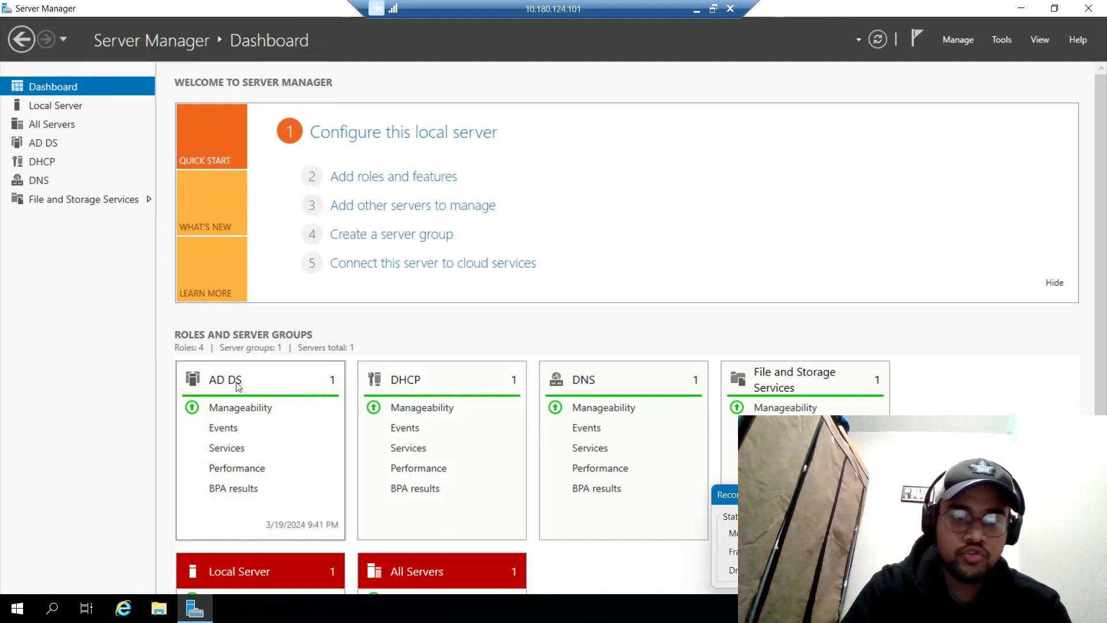
{"action": "left_click", "coordinate": [70, 104]}
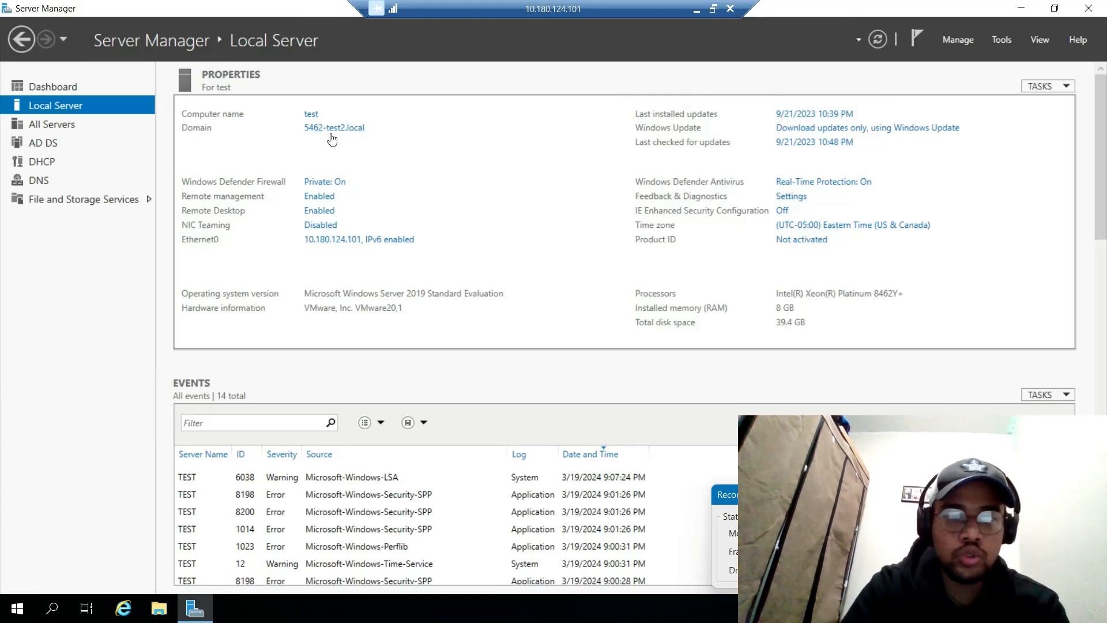
{"action": "left_click", "coordinate": [83, 90]}
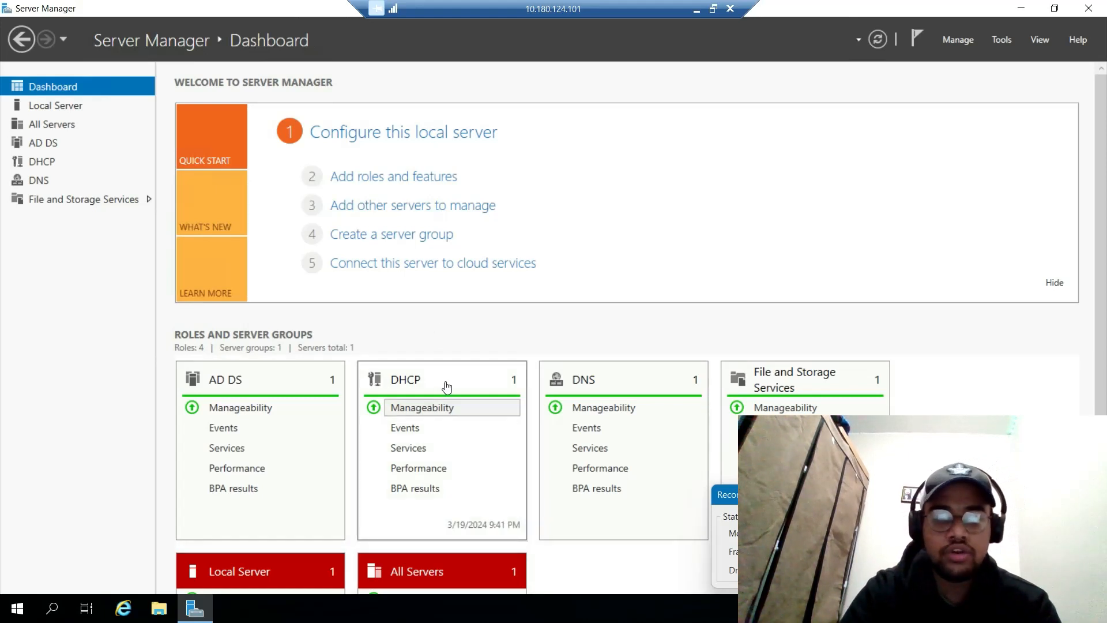
{"action": "scroll", "coordinate": [470, 383], "scroll_direction": "down", "scroll_amount": 1}
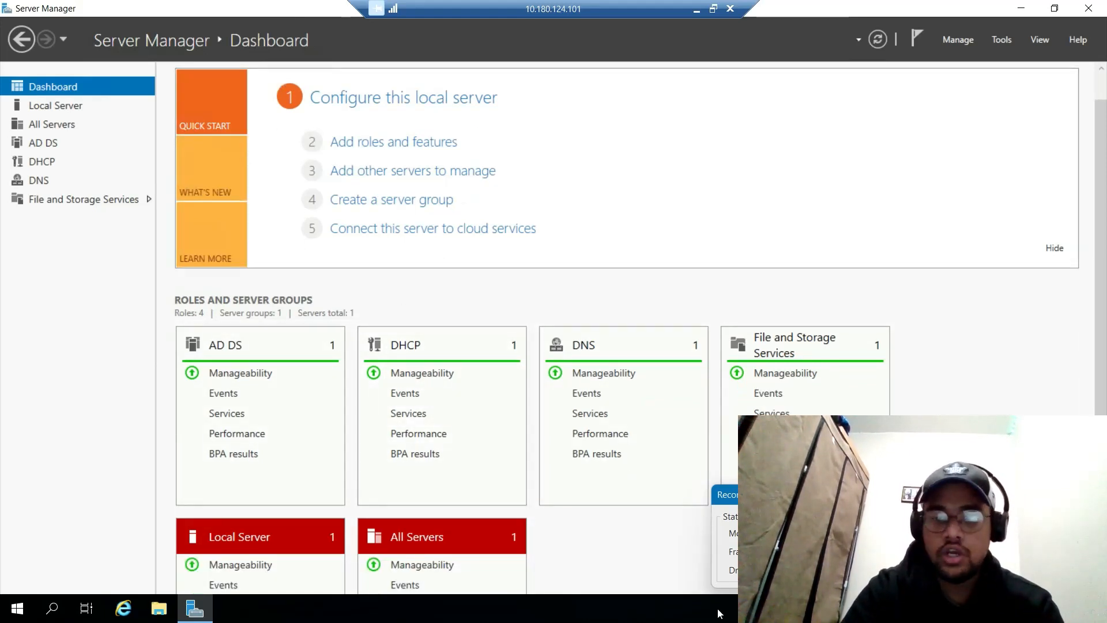
{"action": "left_click", "coordinate": [698, 10]}
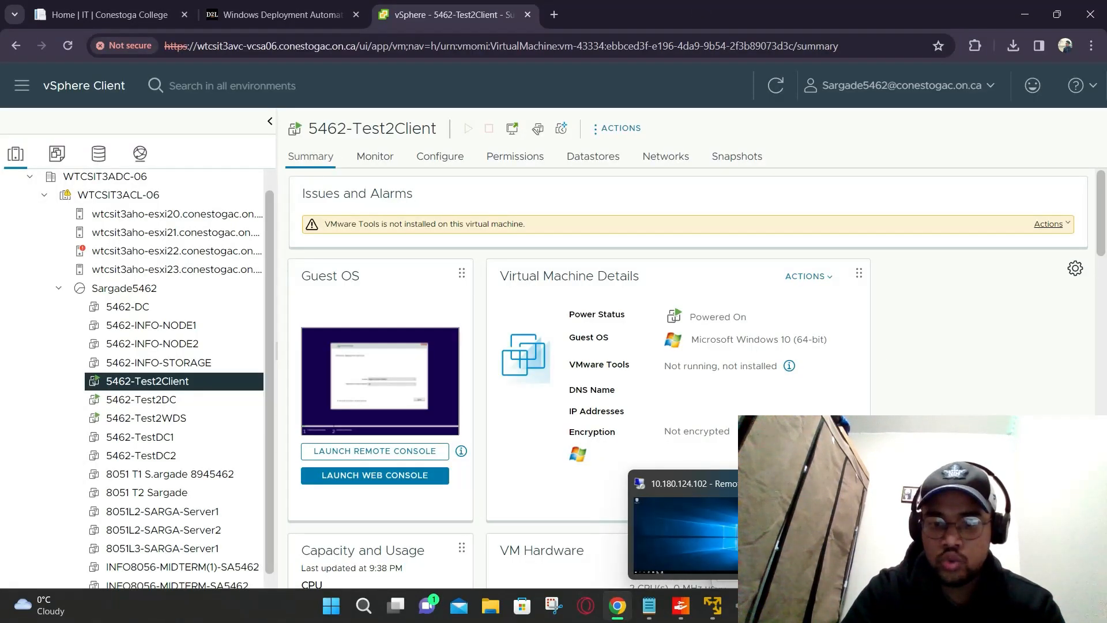
Step: In the RDP session to 10.180.124.102, open Server Manager and check the server's properties
{"action": "left_click", "coordinate": [709, 538]}
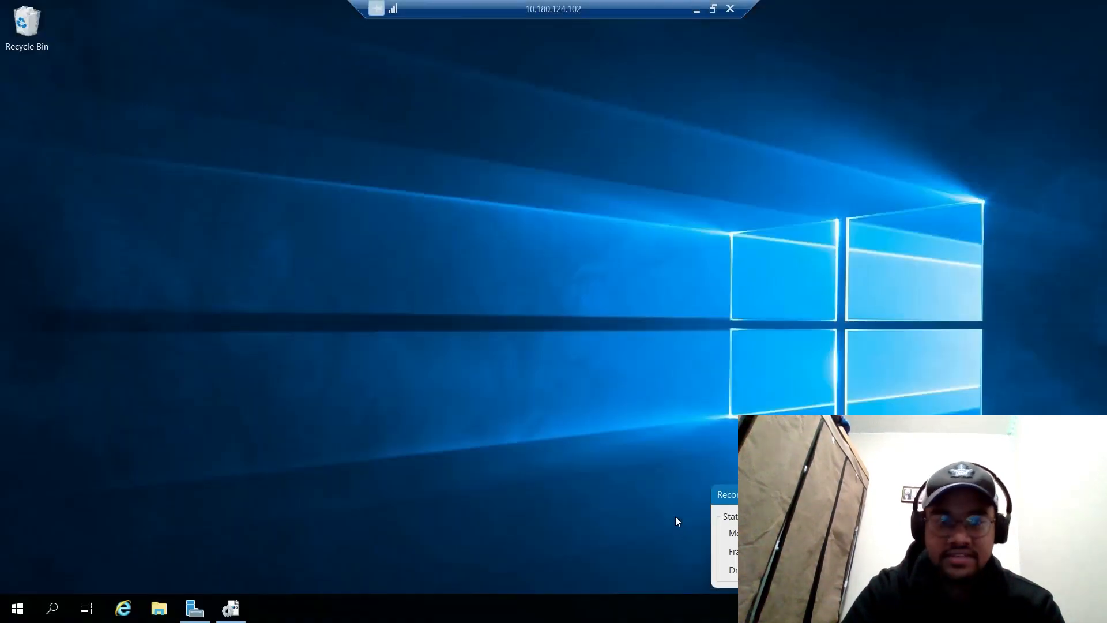
{"action": "left_click", "coordinate": [196, 609]}
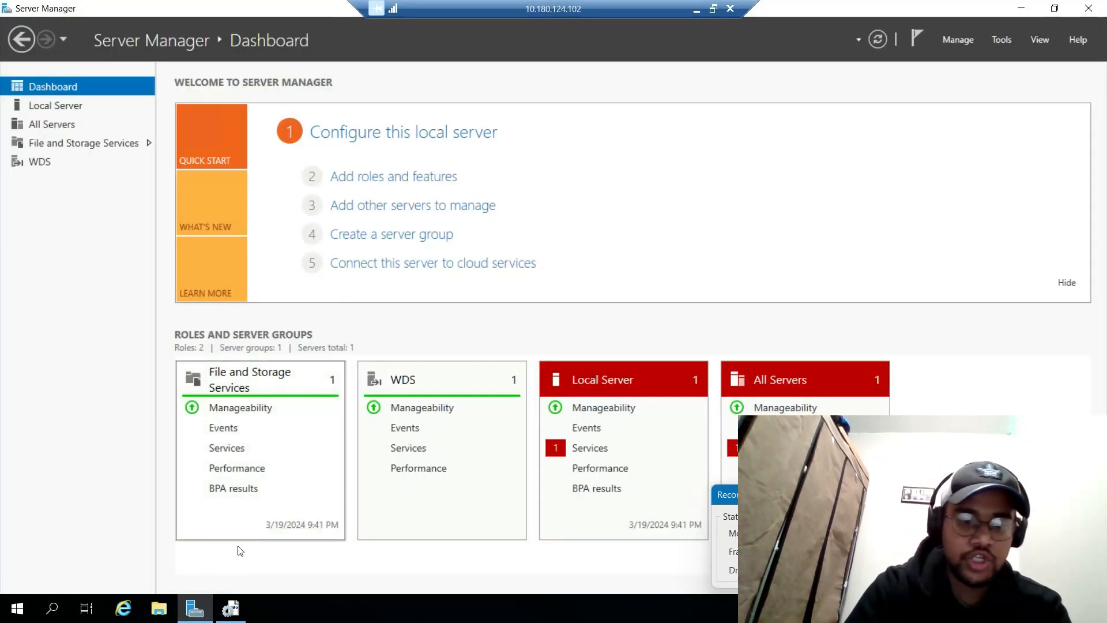
{"action": "left_click", "coordinate": [231, 611]}
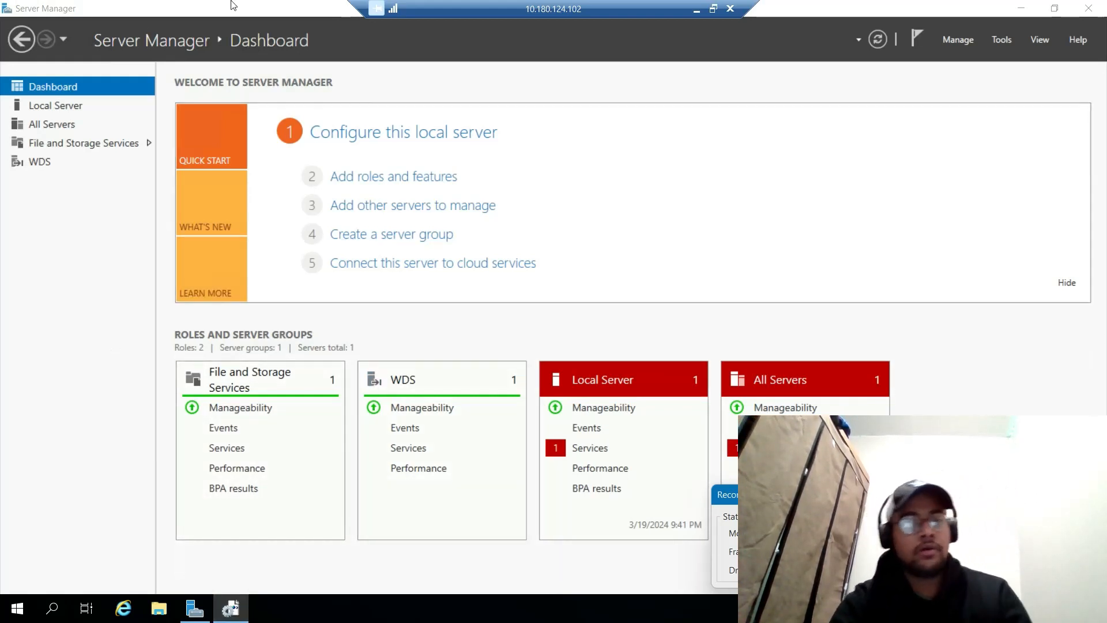
{"action": "left_click", "coordinate": [39, 106]}
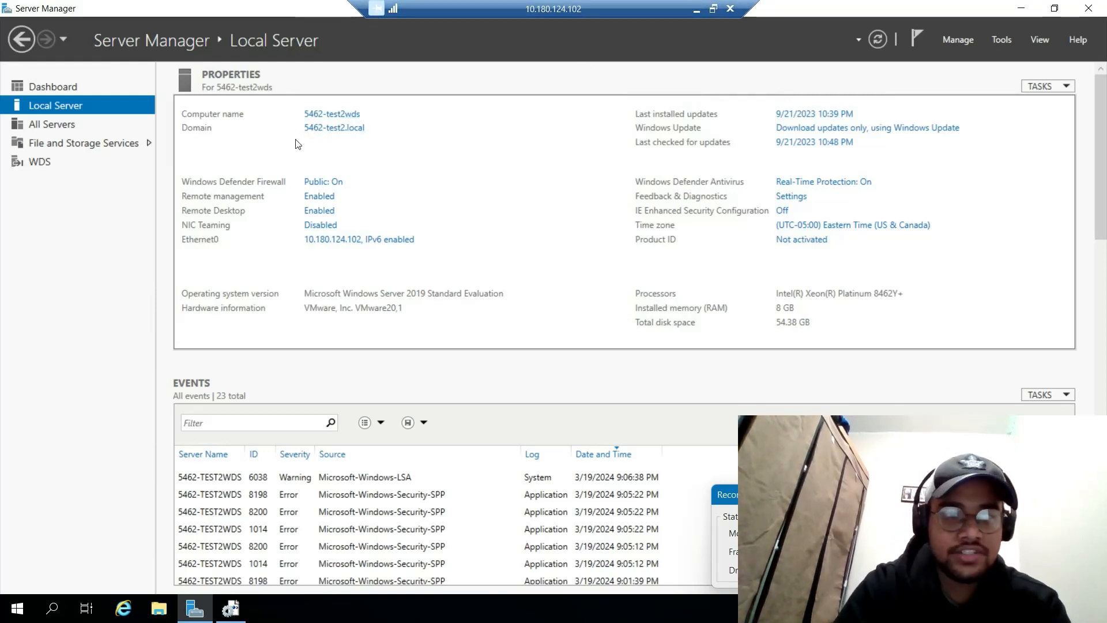
{"action": "left_click", "coordinate": [43, 85]}
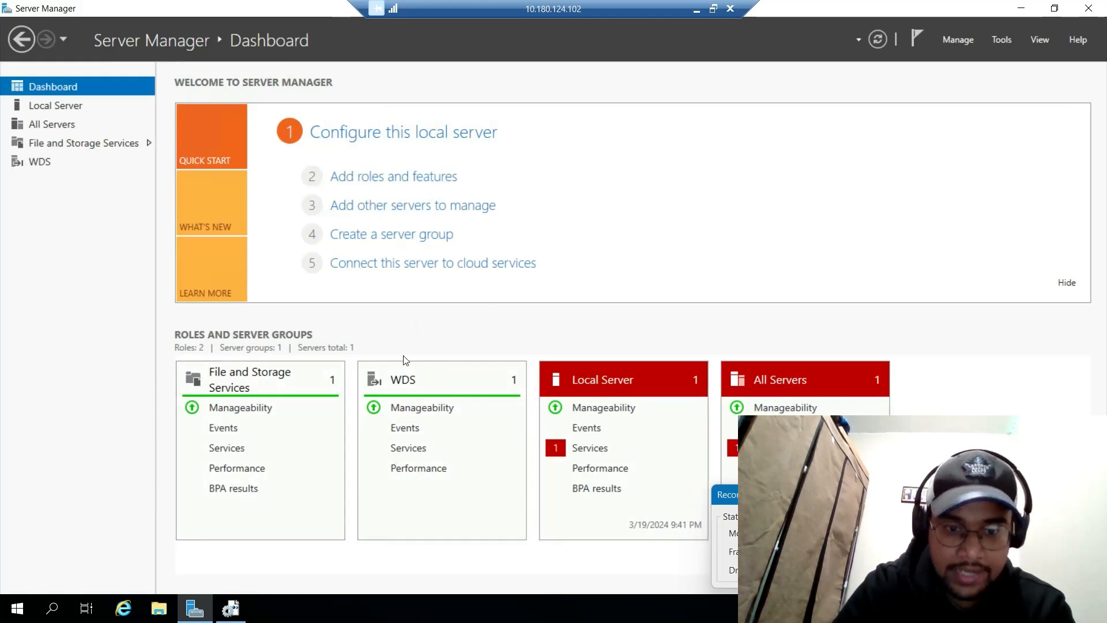
Step: Launch Windows Deployment Services from Server Manager Tools and reposition its window
{"action": "left_click", "coordinate": [996, 38]}
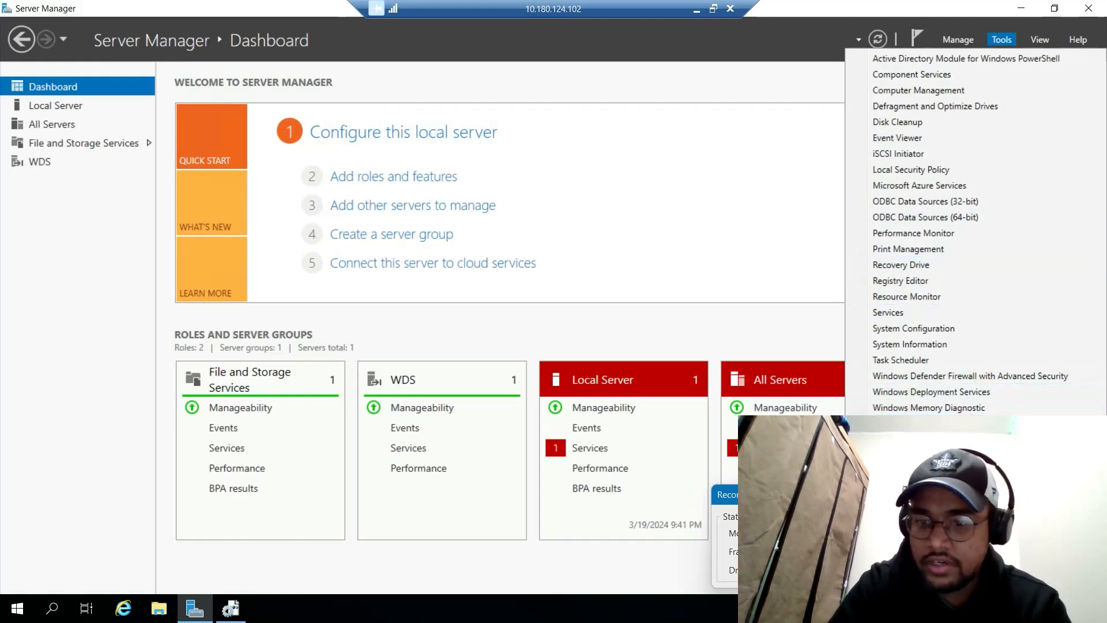
{"action": "left_click", "coordinate": [963, 396]}
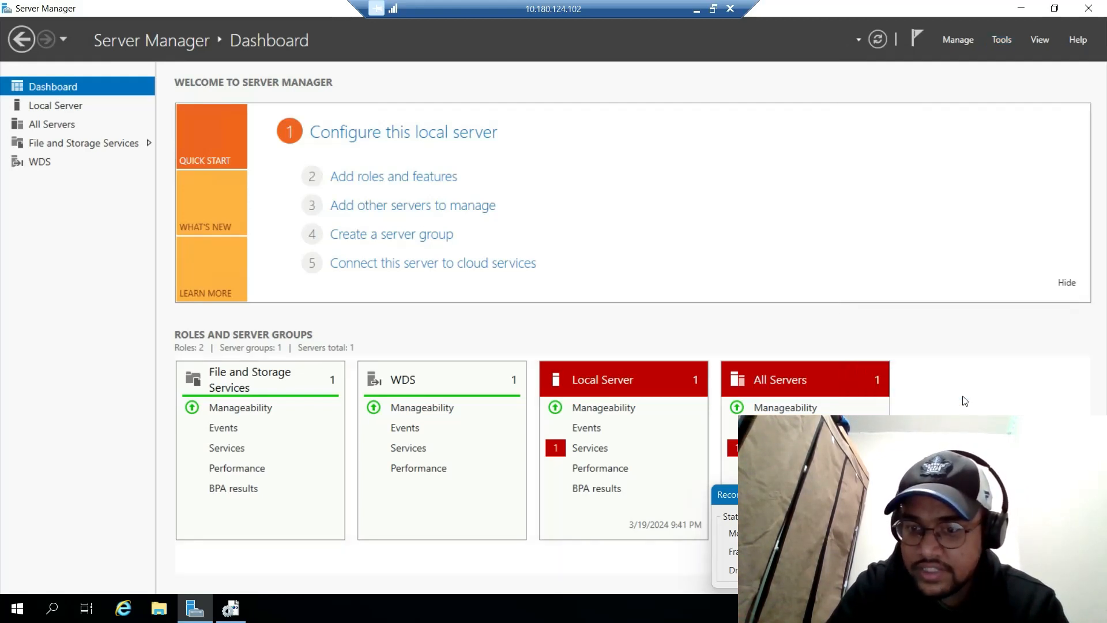
{"action": "left_click_drag", "start_coordinate": [552, 82], "coordinate": [456, 64]}
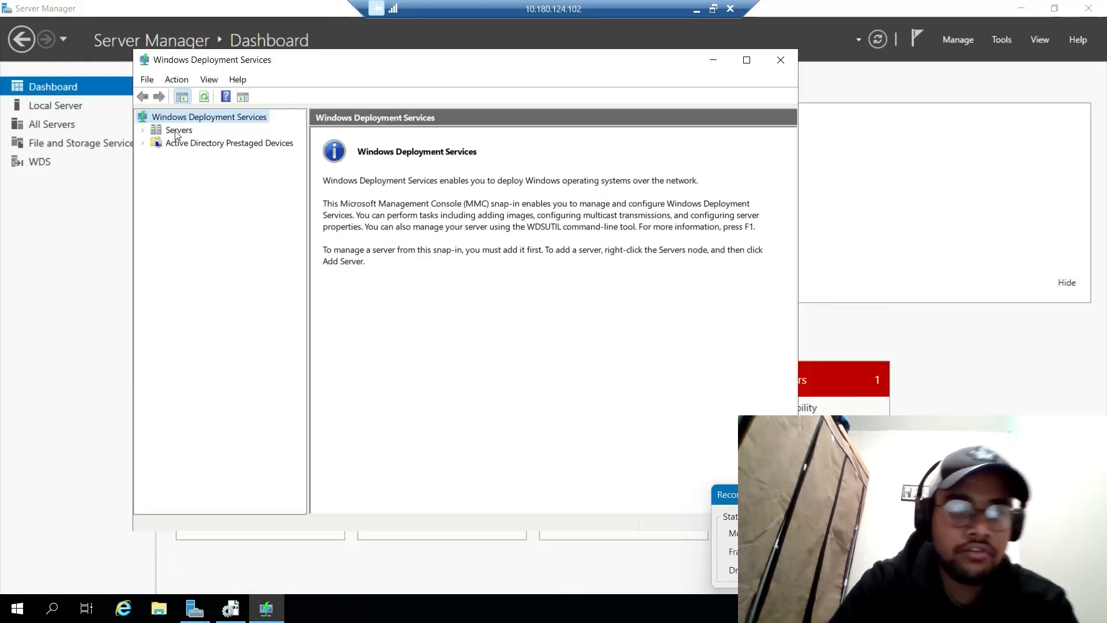
Step: Expand Servers and the WDS server to Install Images, then open the Win10Images group
{"action": "left_click", "coordinate": [142, 131]}
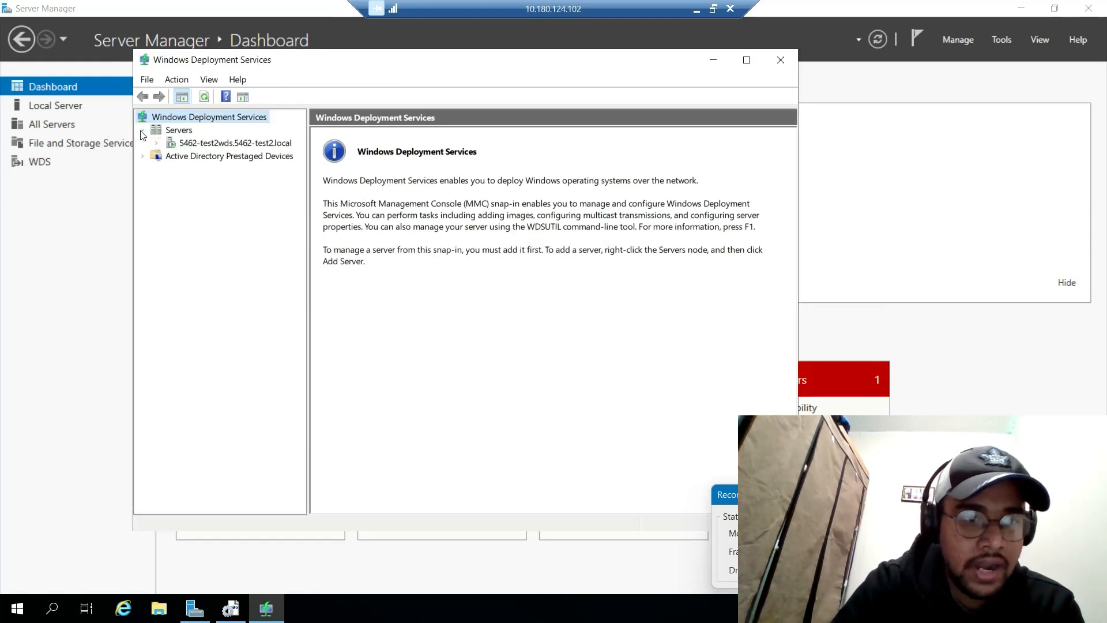
{"action": "left_click", "coordinate": [201, 144]}
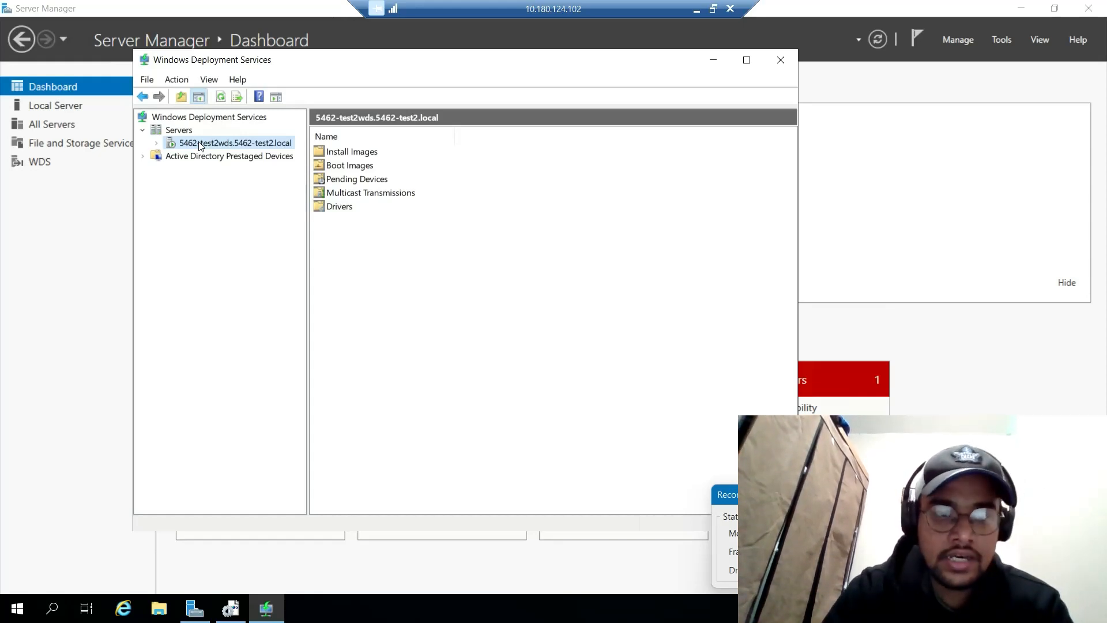
{"action": "left_click", "coordinate": [155, 143]}
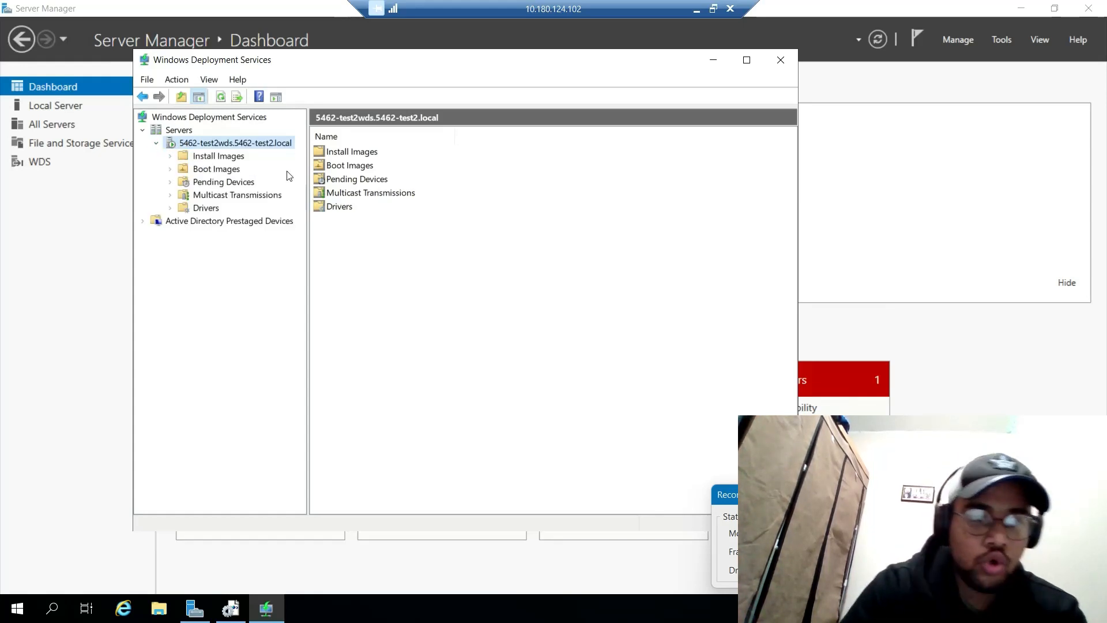
{"action": "left_click", "coordinate": [218, 161]}
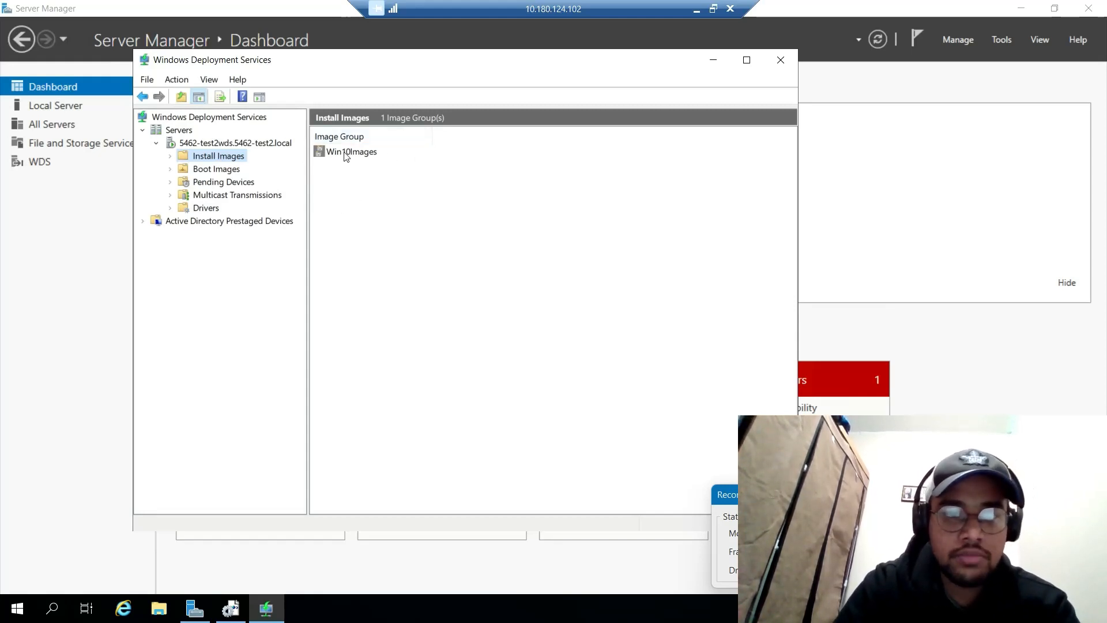
{"action": "double_click", "coordinate": [346, 155]}
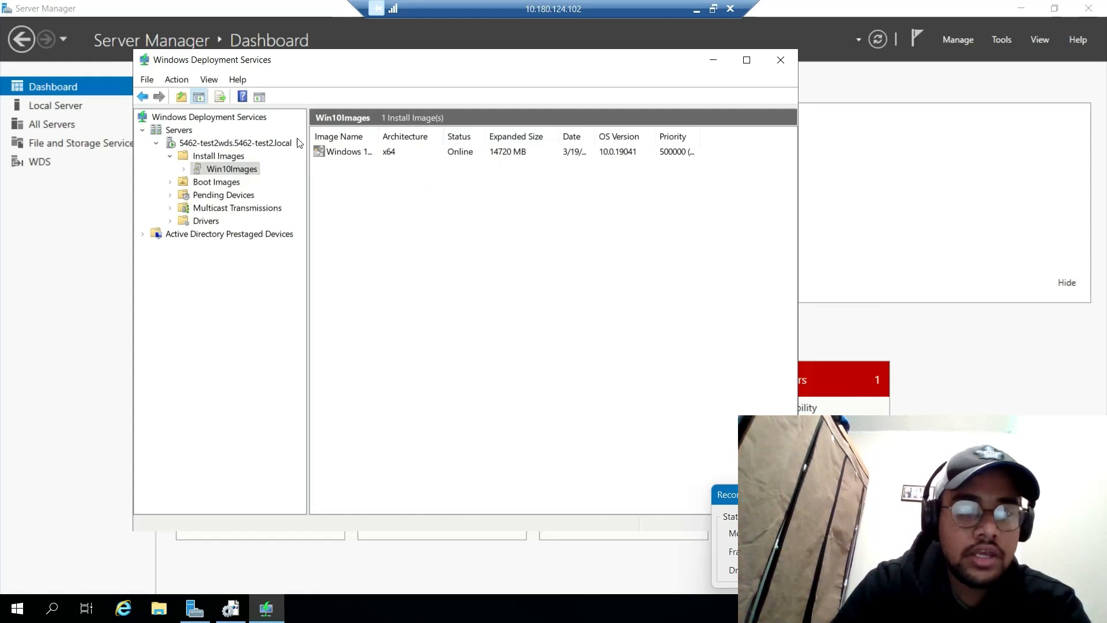
Step: Inspect the Microsoft Windows Setup (x64) boot image under Boot Images
{"action": "left_click", "coordinate": [226, 185]}
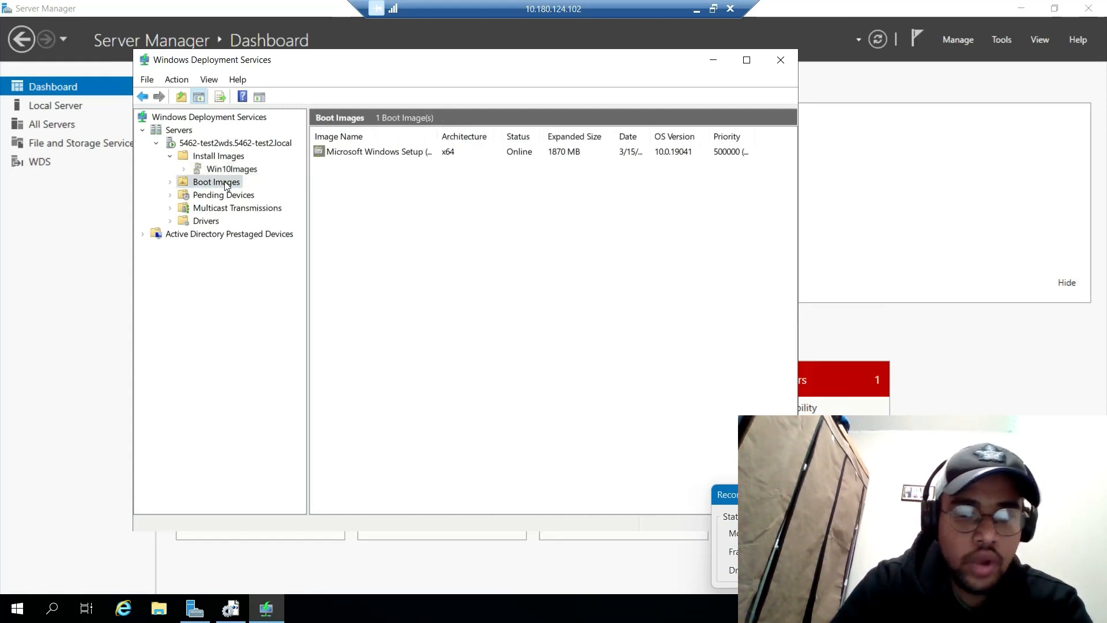
{"action": "left_click", "coordinate": [361, 152]}
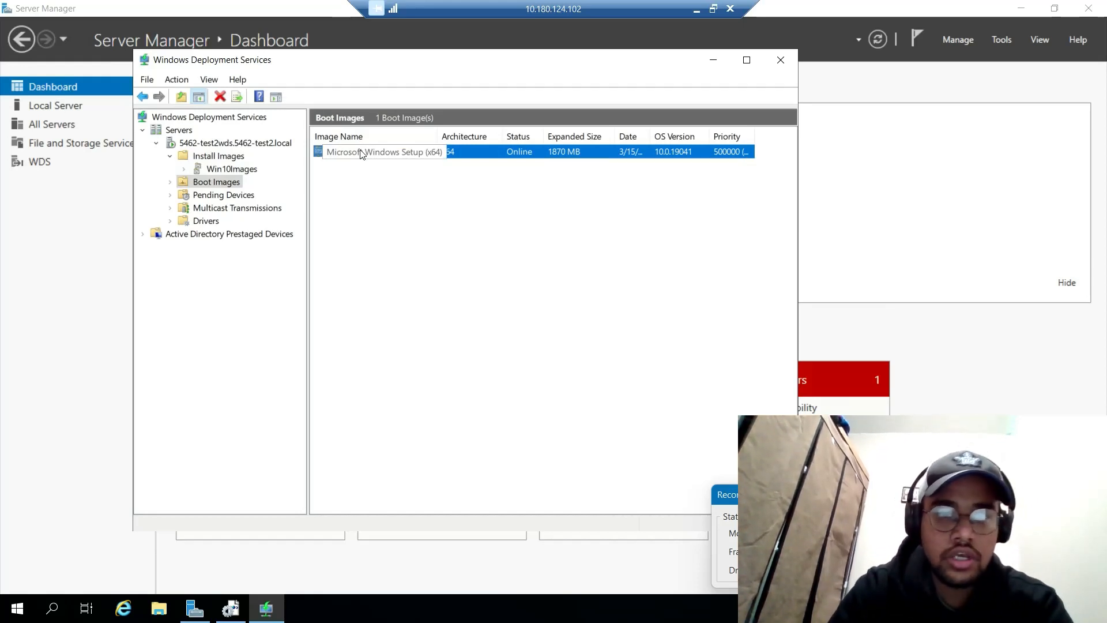
{"action": "left_click", "coordinate": [530, 246]}
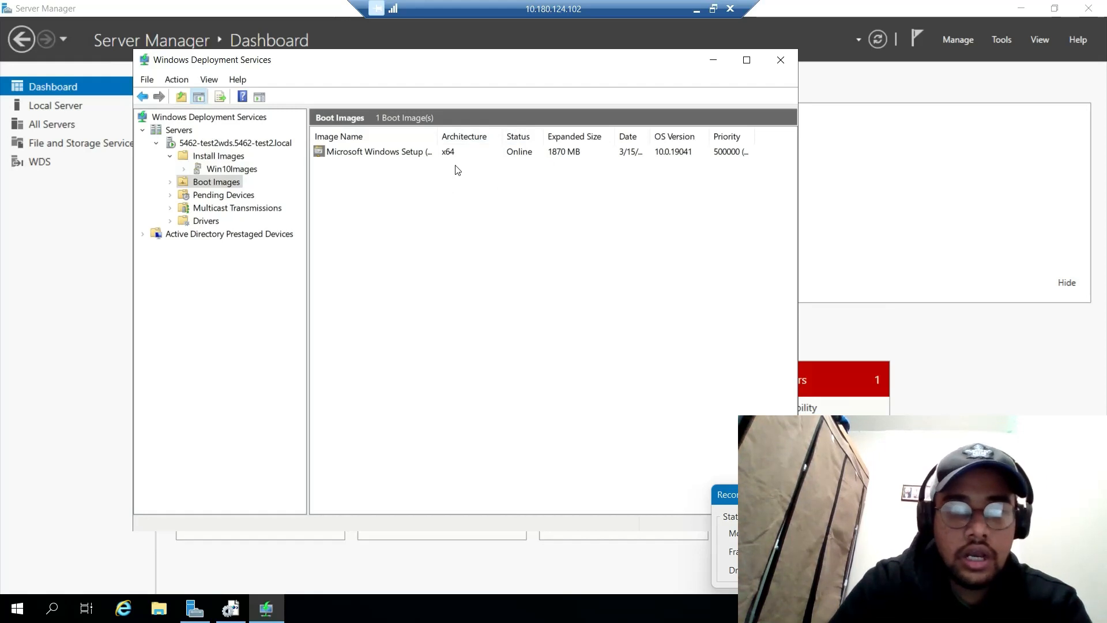
Step: Check the vmxnet3 driver package in DriverGroup1, then minimize the WDS console
{"action": "left_click", "coordinate": [205, 222]}
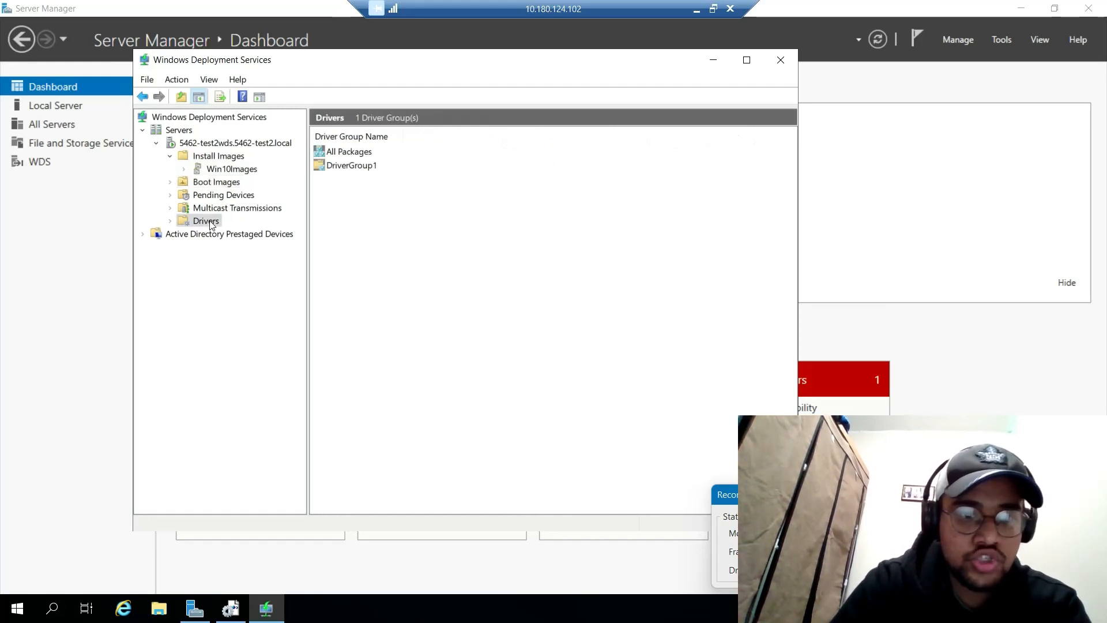
{"action": "double_click", "coordinate": [357, 167]}
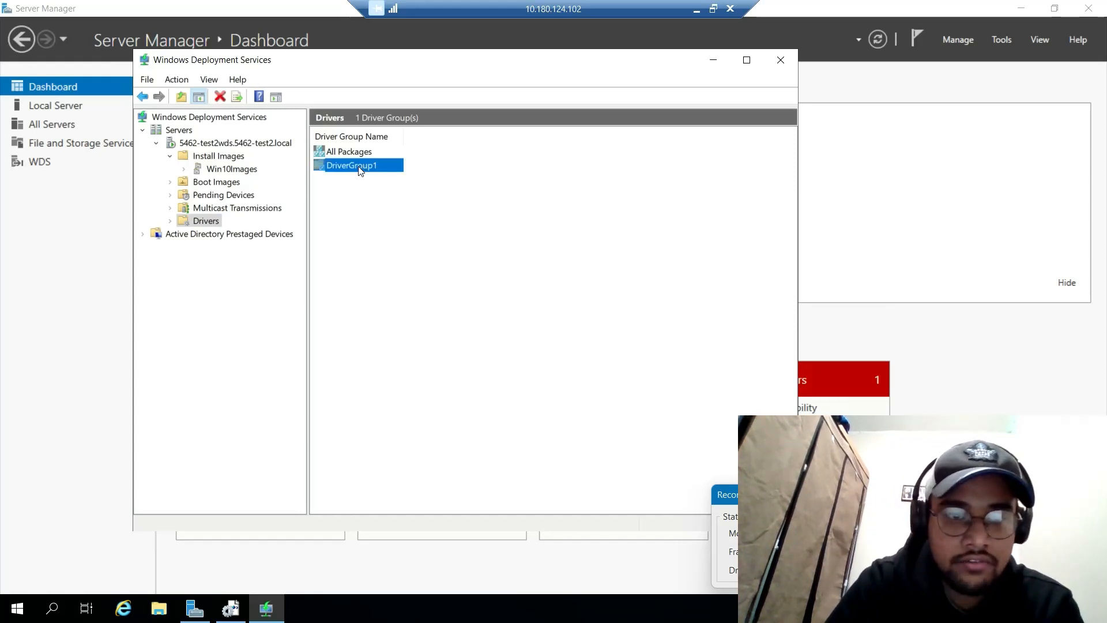
{"action": "left_click", "coordinate": [354, 153]}
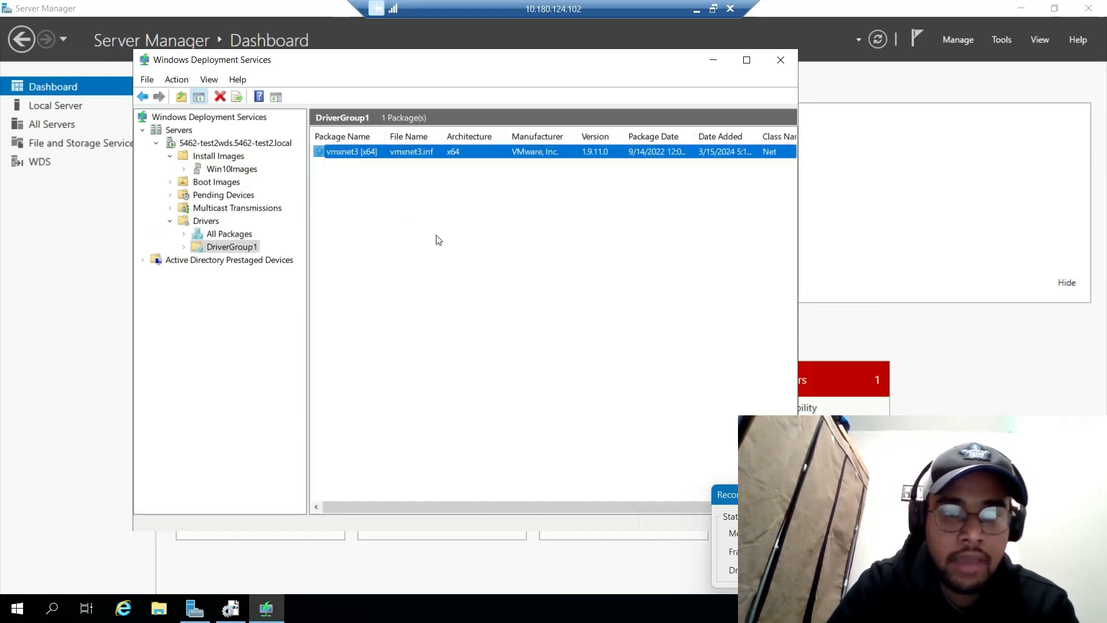
{"action": "left_click", "coordinate": [439, 240]}
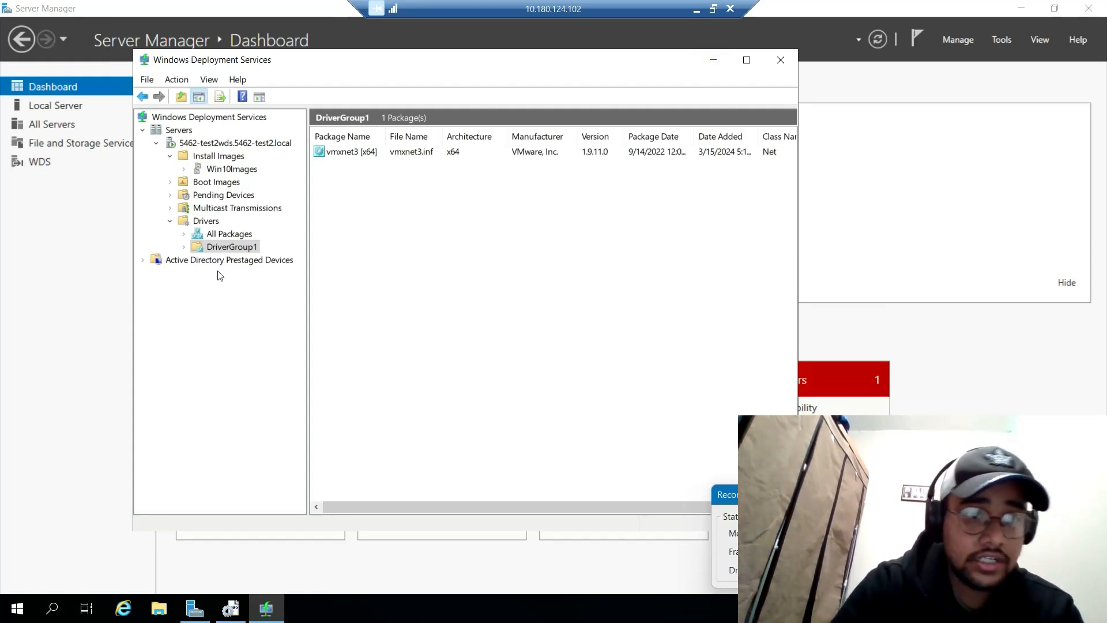
{"action": "left_click", "coordinate": [231, 144]}
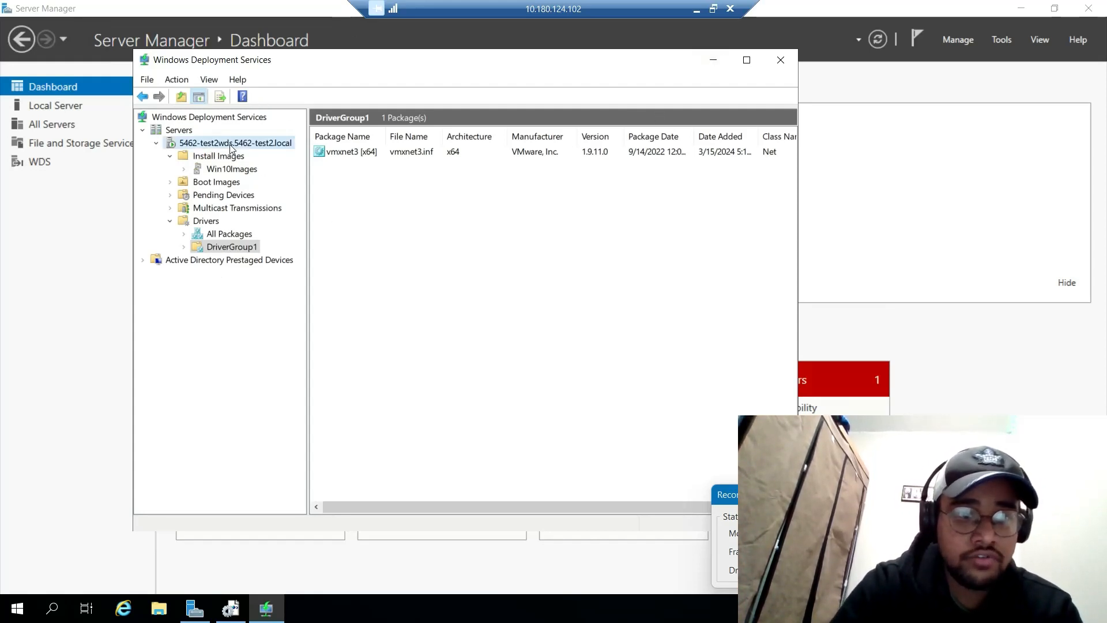
{"action": "left_click", "coordinate": [714, 59]}
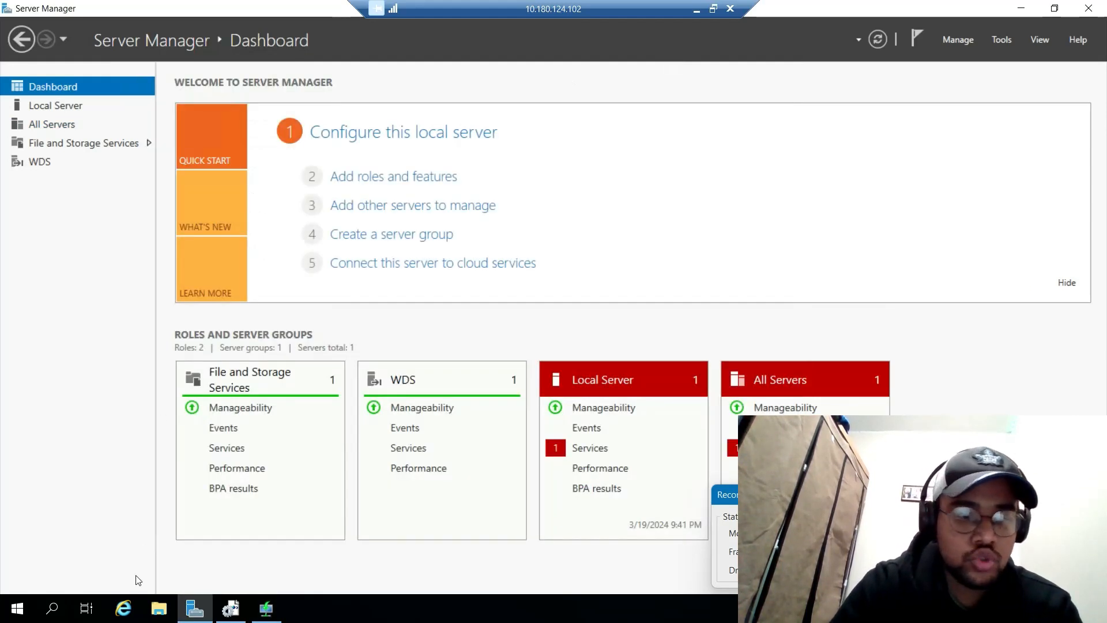
{"action": "left_click", "coordinate": [60, 611]}
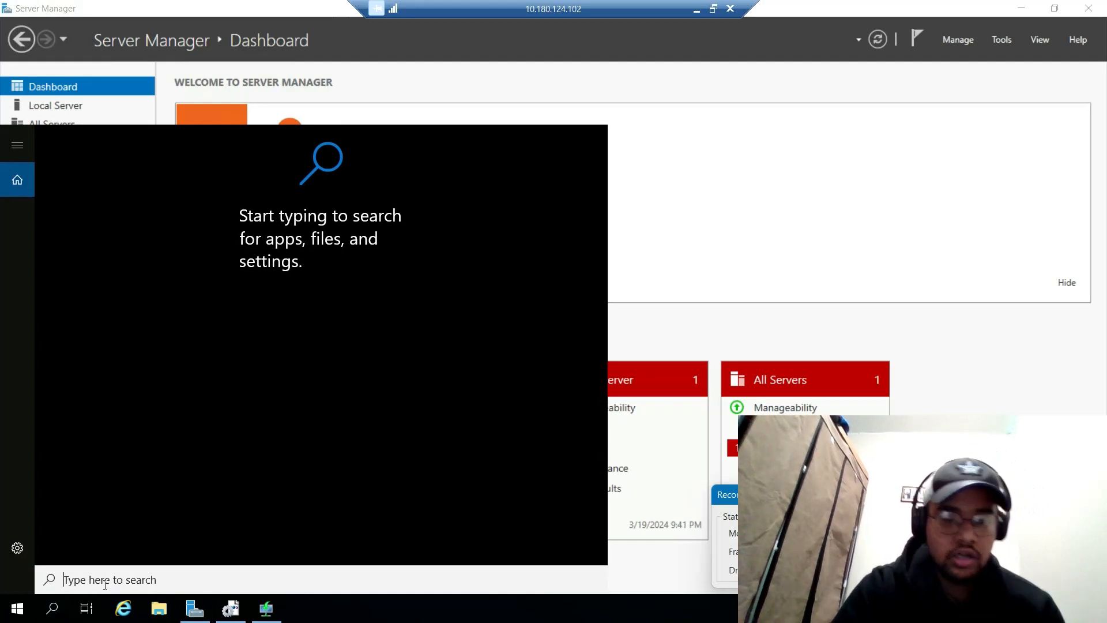
Step: Launch Windows System Image Manager maximized and expand the Windows 10 Pro catalog's components
{"action": "type", "text": "windows"}
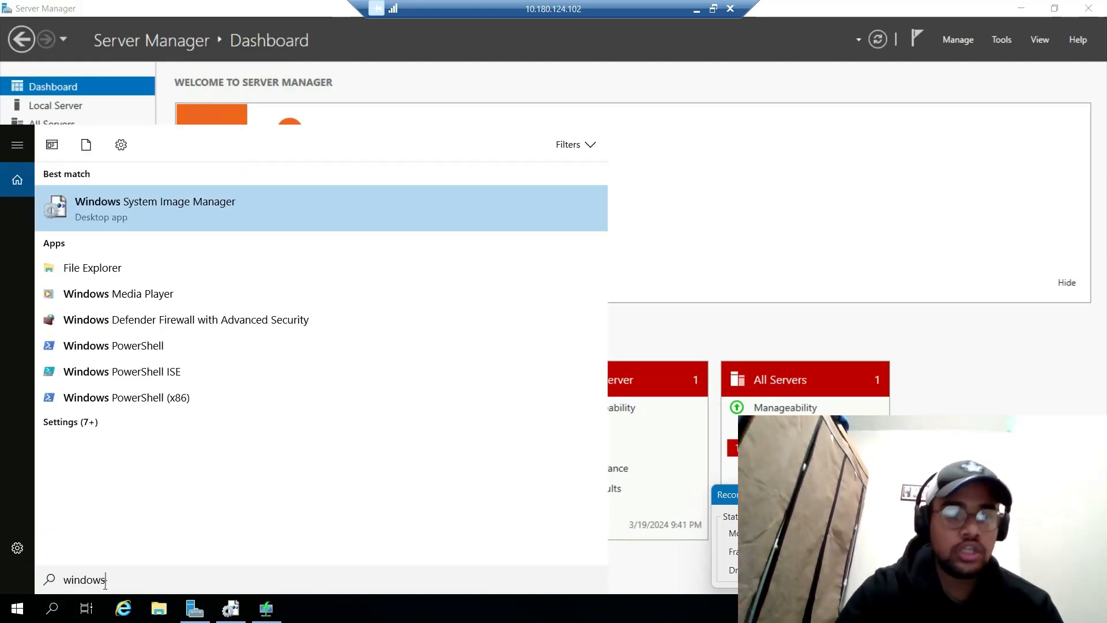
{"action": "left_click", "coordinate": [203, 196]}
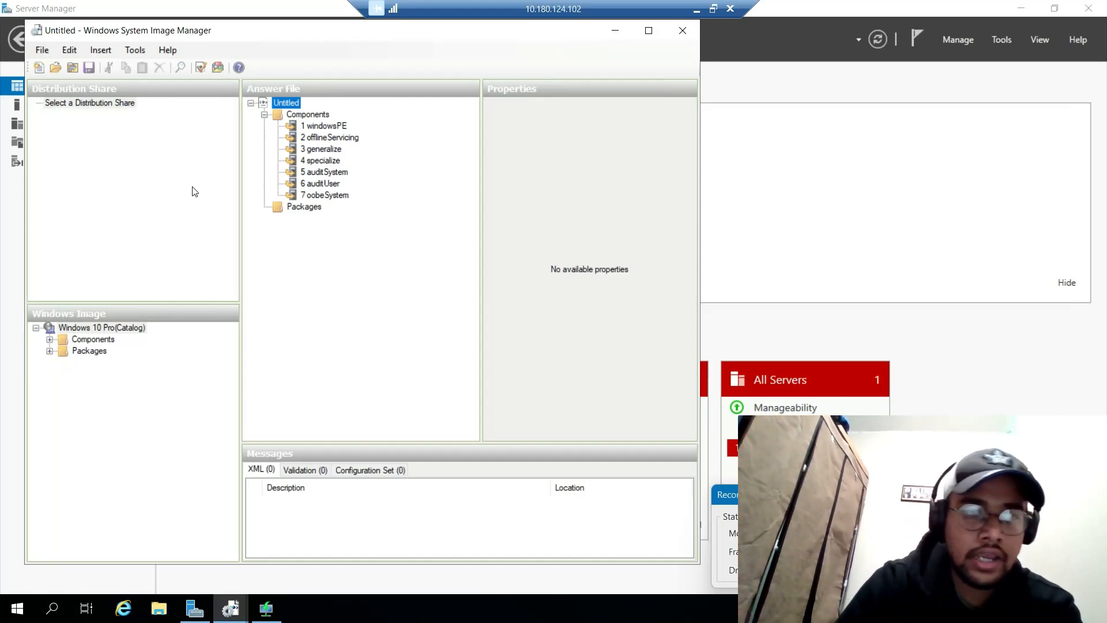
{"action": "left_click", "coordinate": [649, 30]}
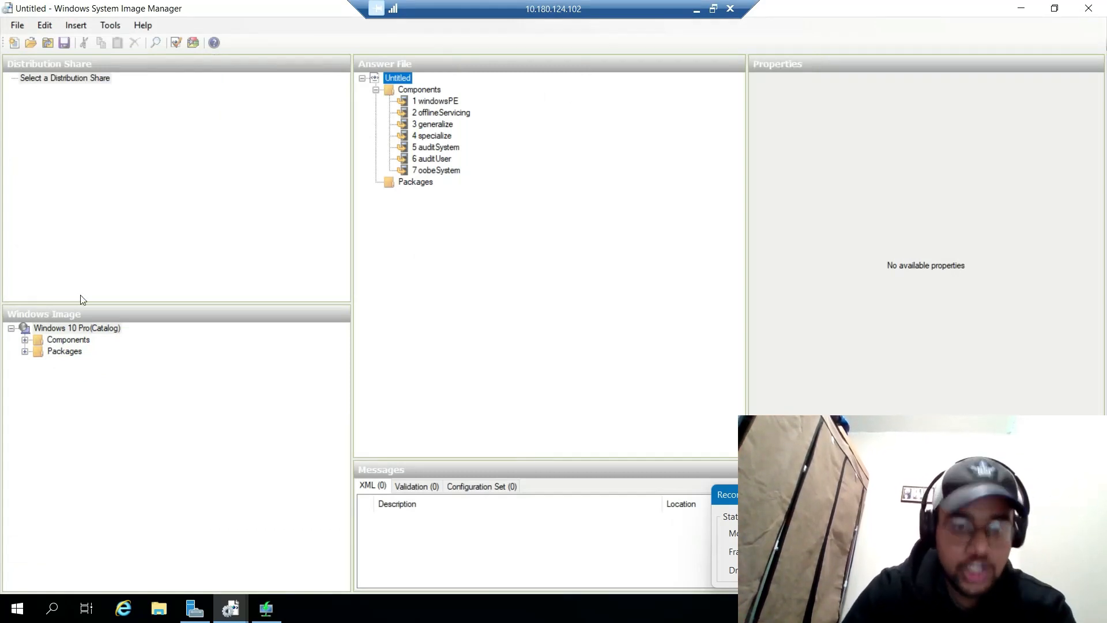
{"action": "left_click", "coordinate": [80, 329]}
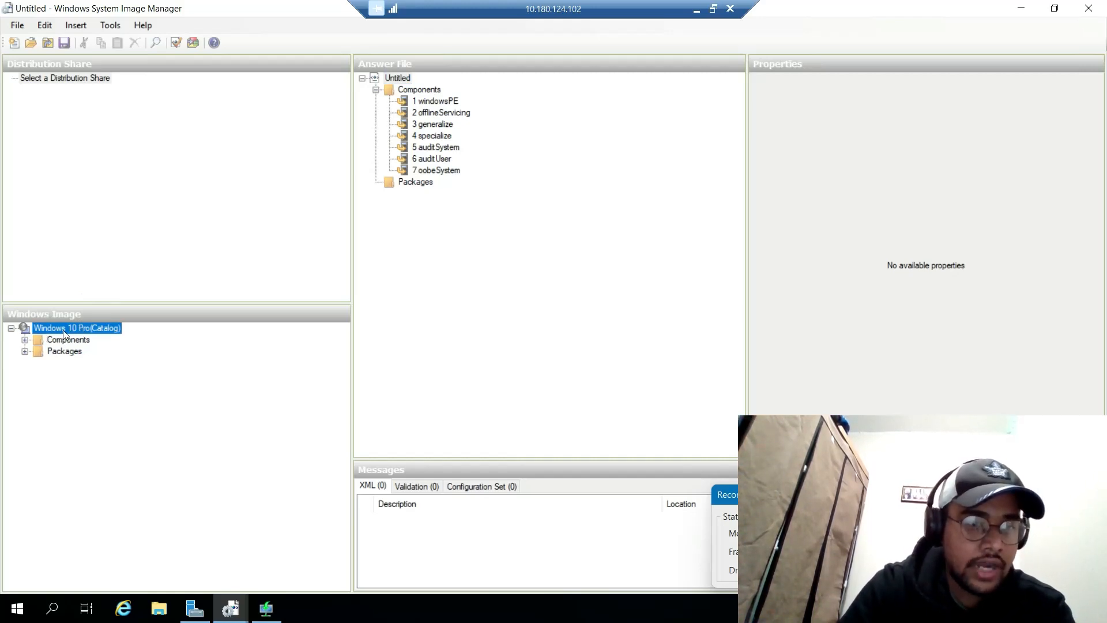
{"action": "left_click", "coordinate": [25, 341]}
{"action": "scroll", "coordinate": [160, 443], "scroll_direction": "down", "scroll_amount": 20}
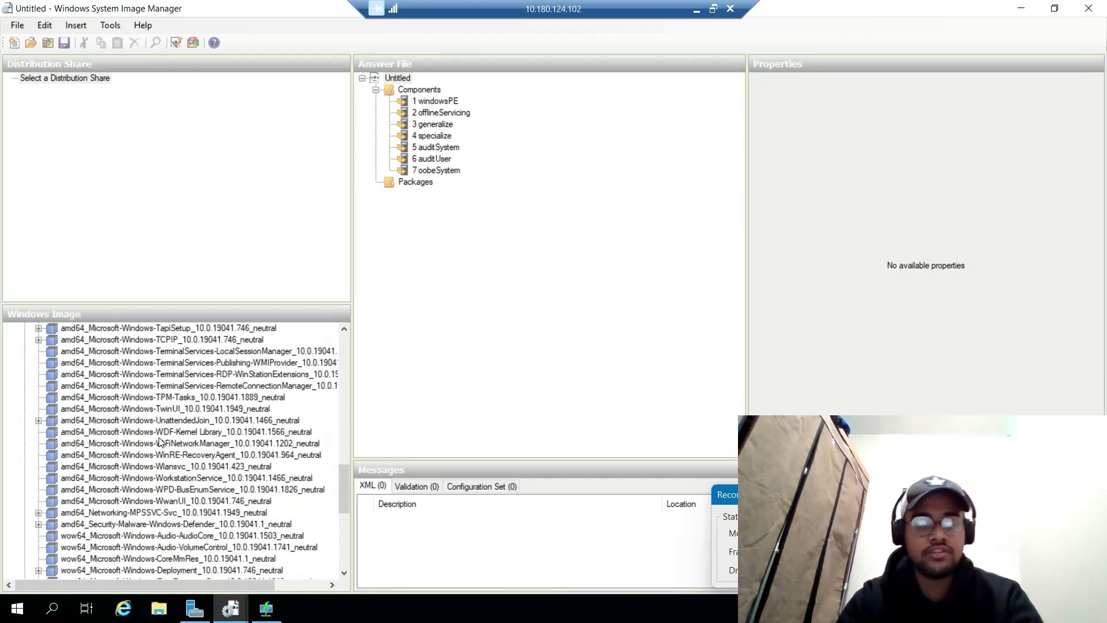
{"action": "scroll", "coordinate": [160, 441], "scroll_direction": "up", "scroll_amount": 20}
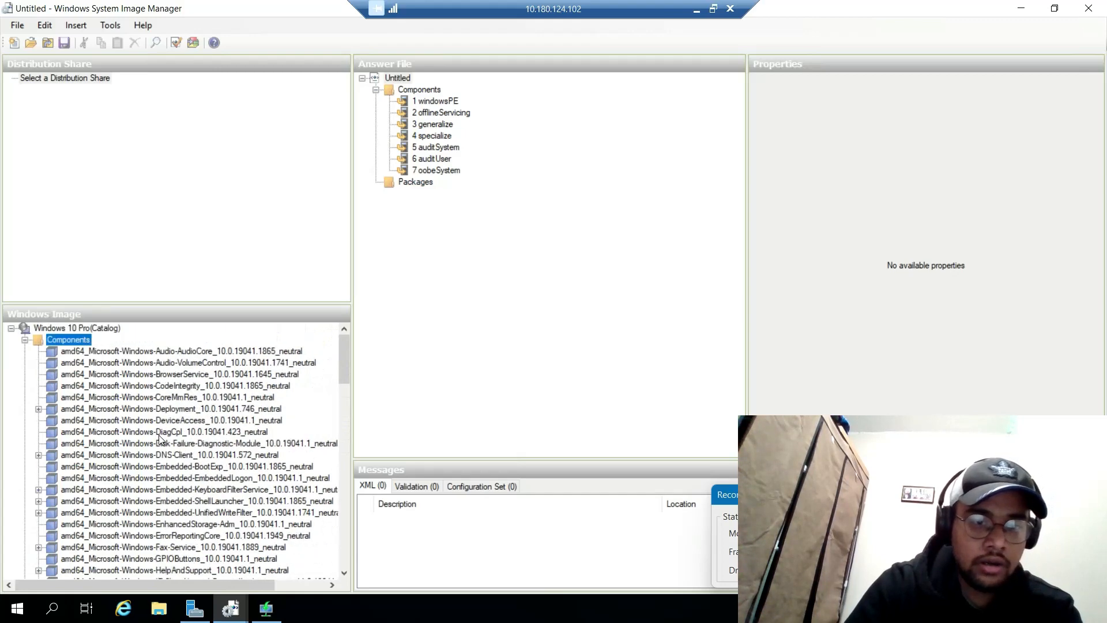
Step: Close the empty untitled answer file
{"action": "left_click", "coordinate": [549, 248]}
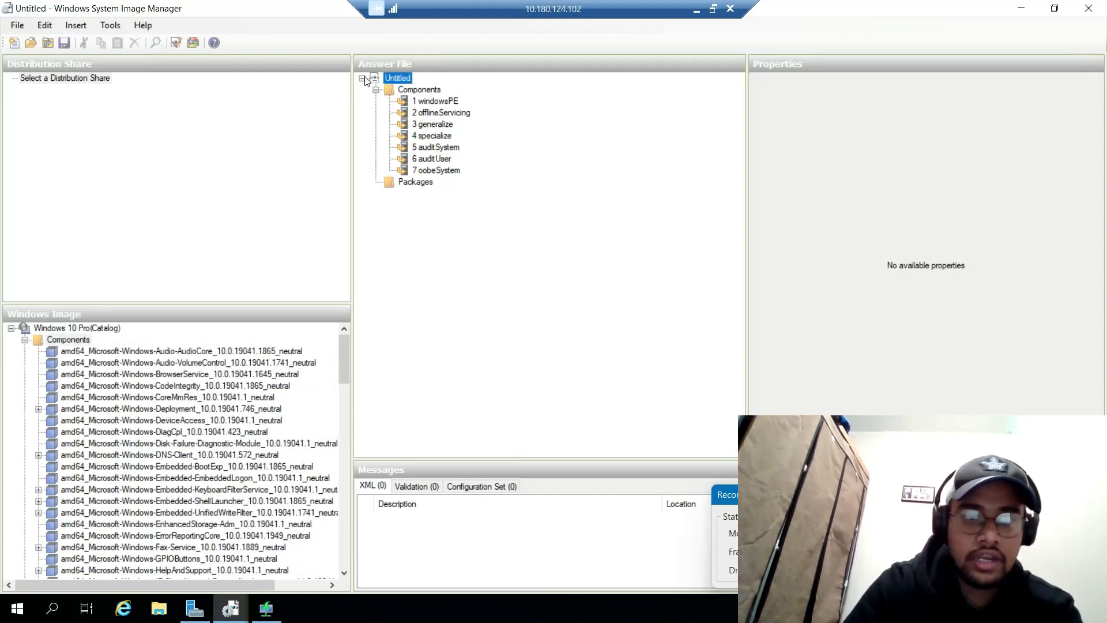
{"action": "left_click", "coordinate": [362, 78]}
{"action": "right_click", "coordinate": [525, 232]}
{"action": "left_click", "coordinate": [585, 271]}
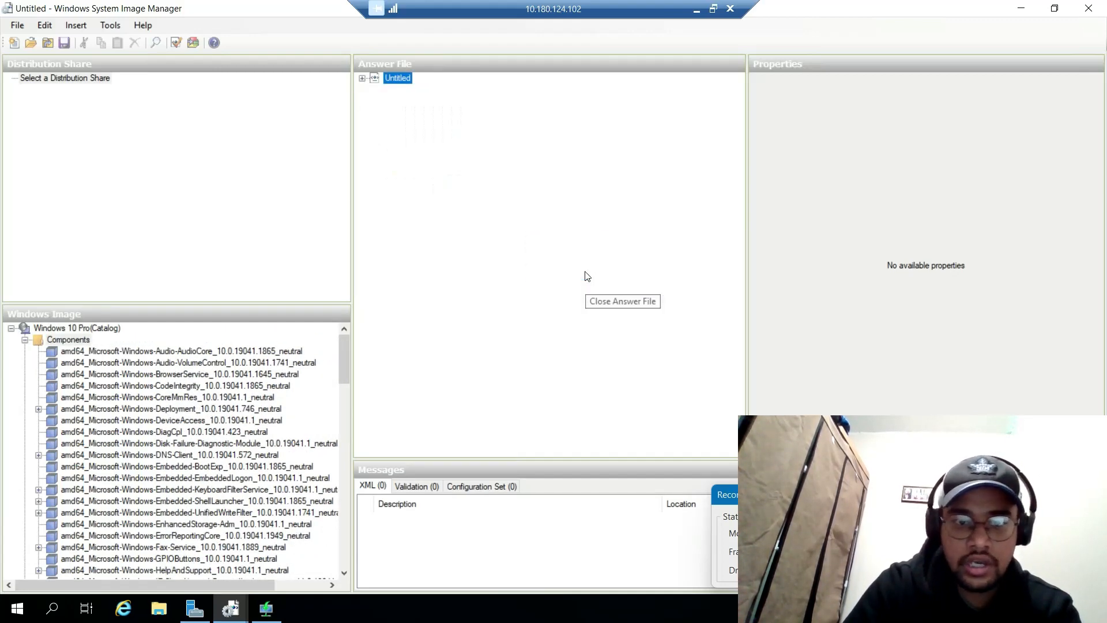
{"action": "right_click", "coordinate": [484, 202]}
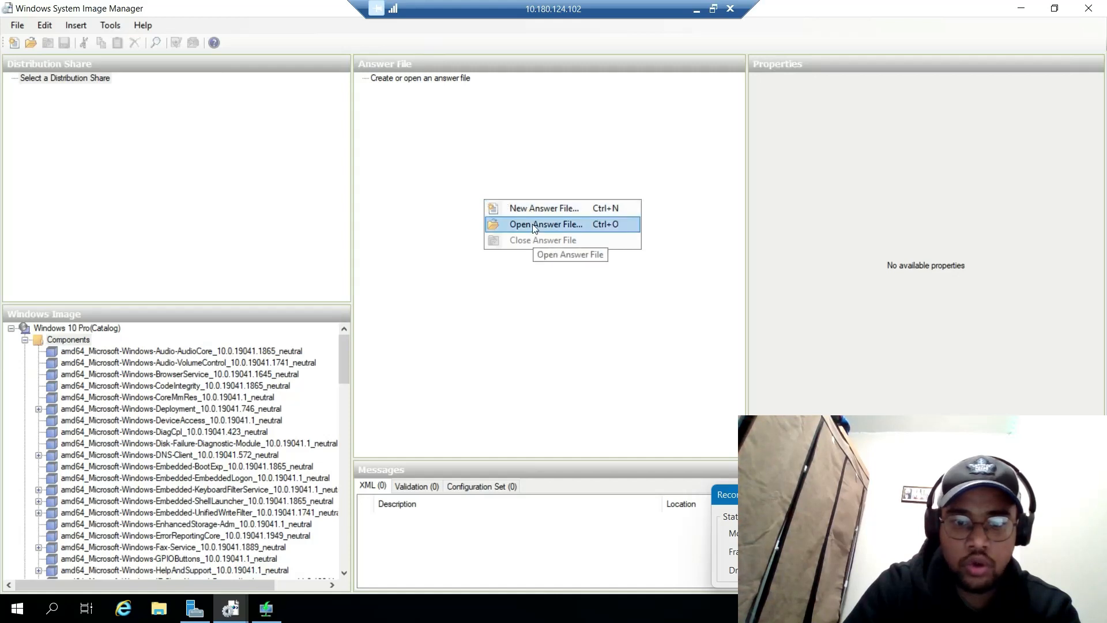
Step: Open the existing answer file 5462AnswerFile.xml
{"action": "left_click", "coordinate": [534, 225]}
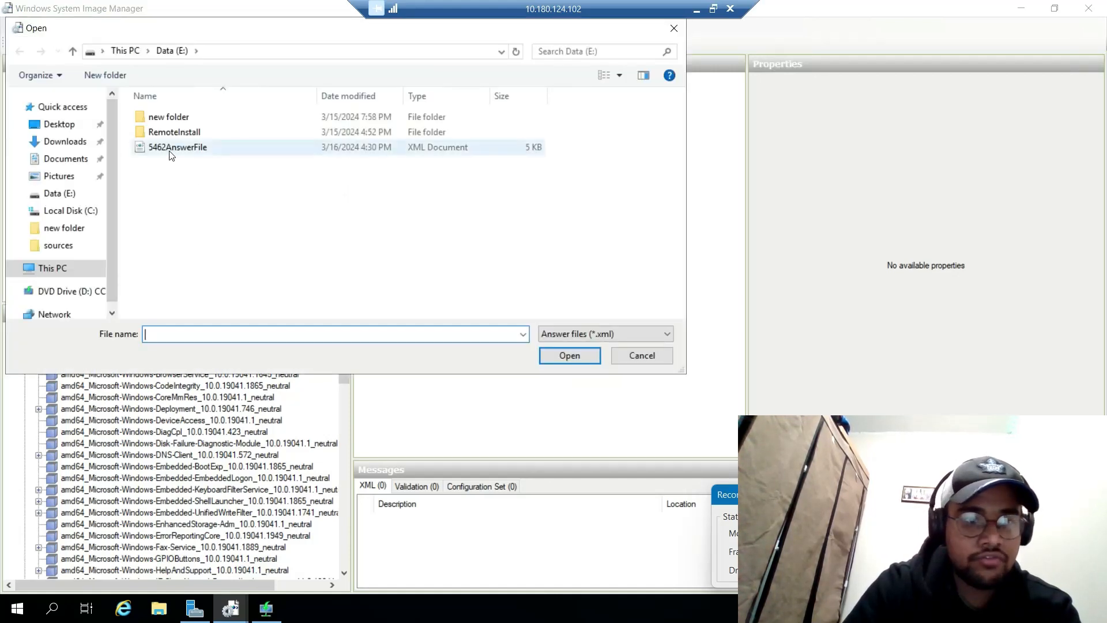
{"action": "left_click", "coordinate": [171, 151]}
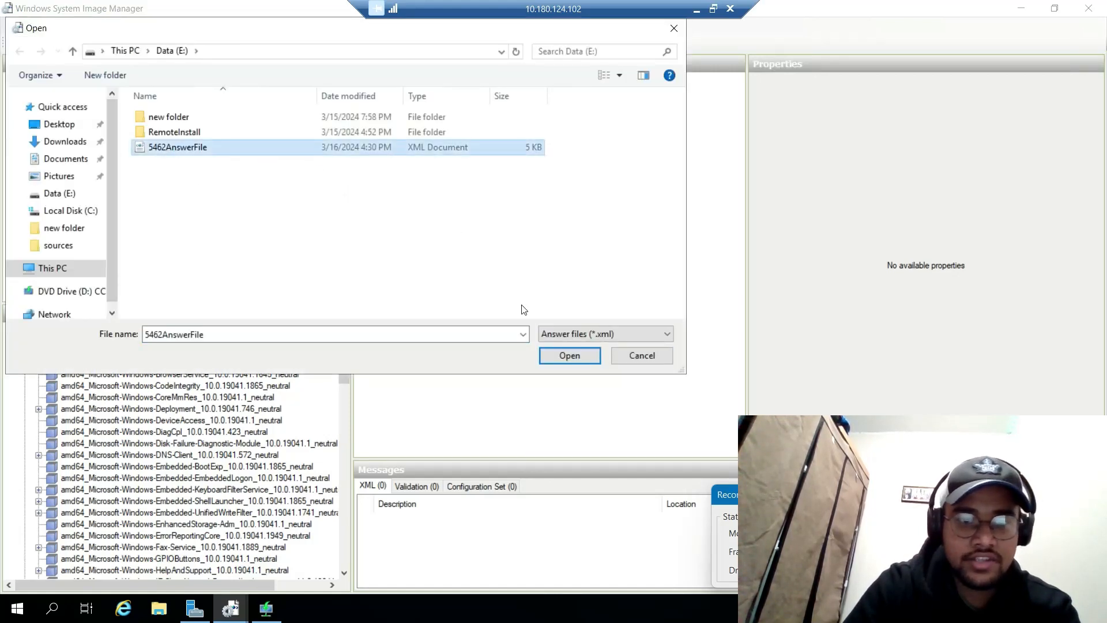
{"action": "left_click", "coordinate": [571, 355]}
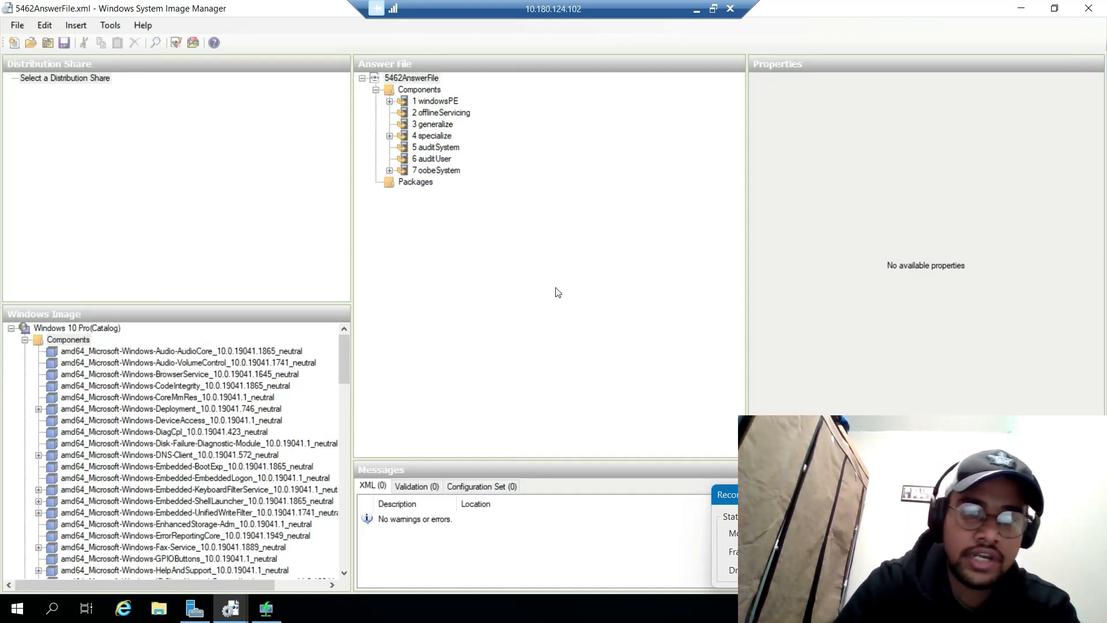
Step: Review windowsPE's International-Core-WinPE SetupUILanguage and the specialize pass's Shell-Setup component
{"action": "left_click", "coordinate": [390, 102]}
{"action": "left_click", "coordinate": [453, 124]}
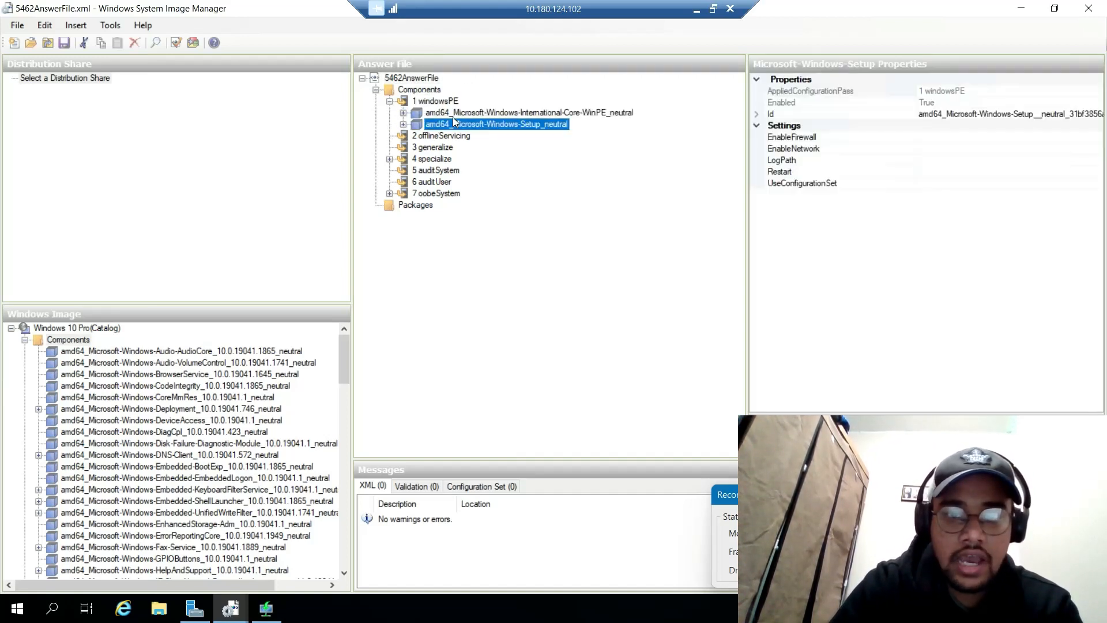
{"action": "left_click", "coordinate": [452, 112]}
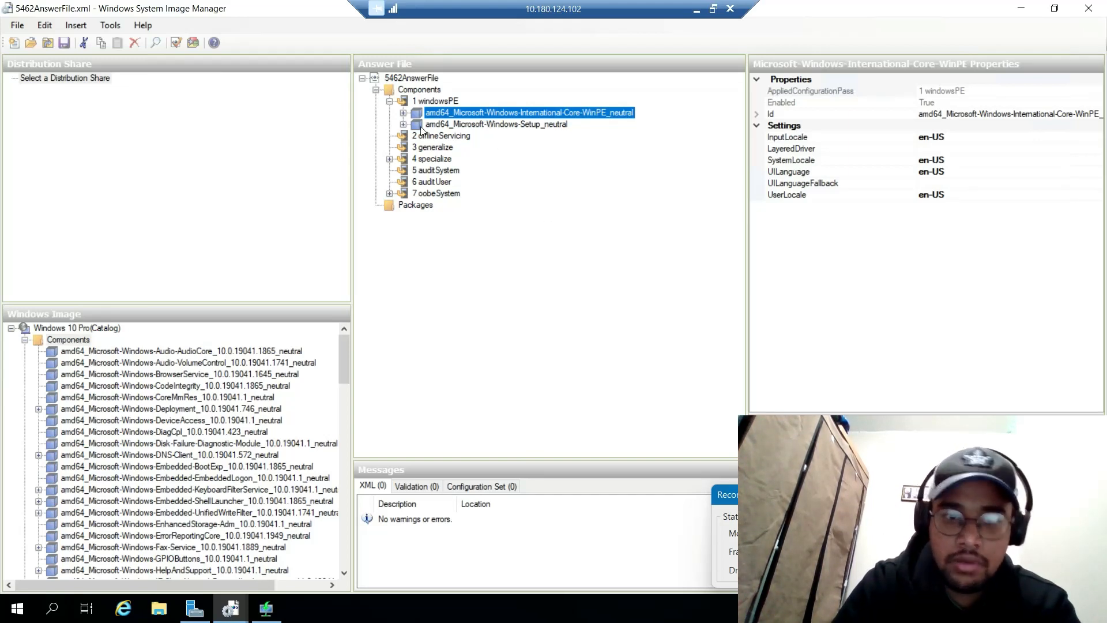
{"action": "key", "text": "Right"}
{"action": "key", "text": "Down"}
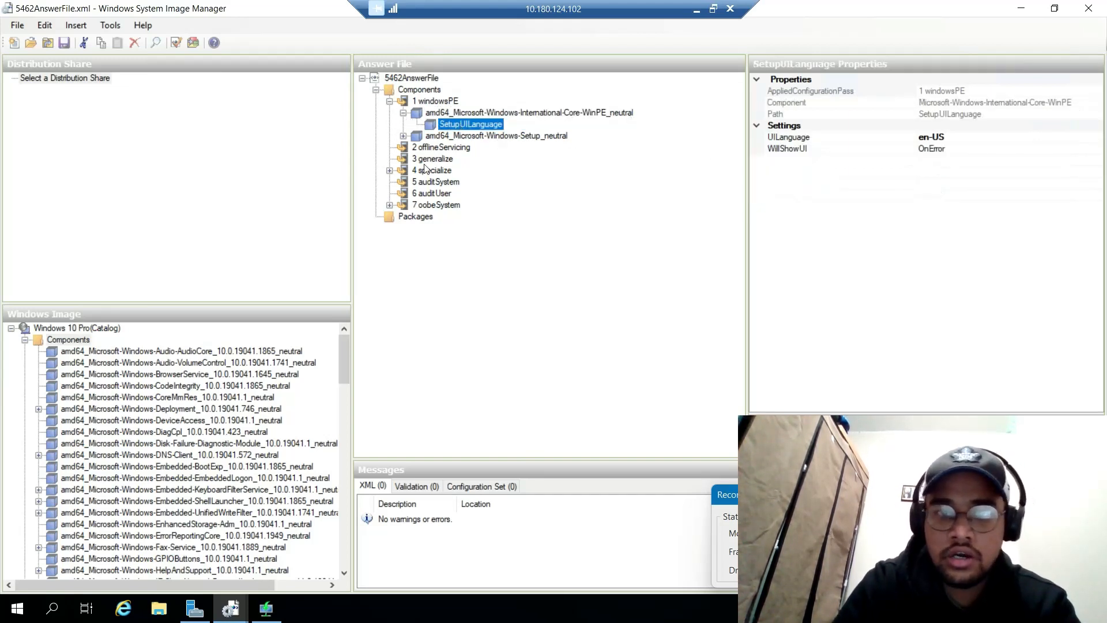
{"action": "left_click", "coordinate": [390, 170]}
{"action": "left_click", "coordinate": [431, 182]}
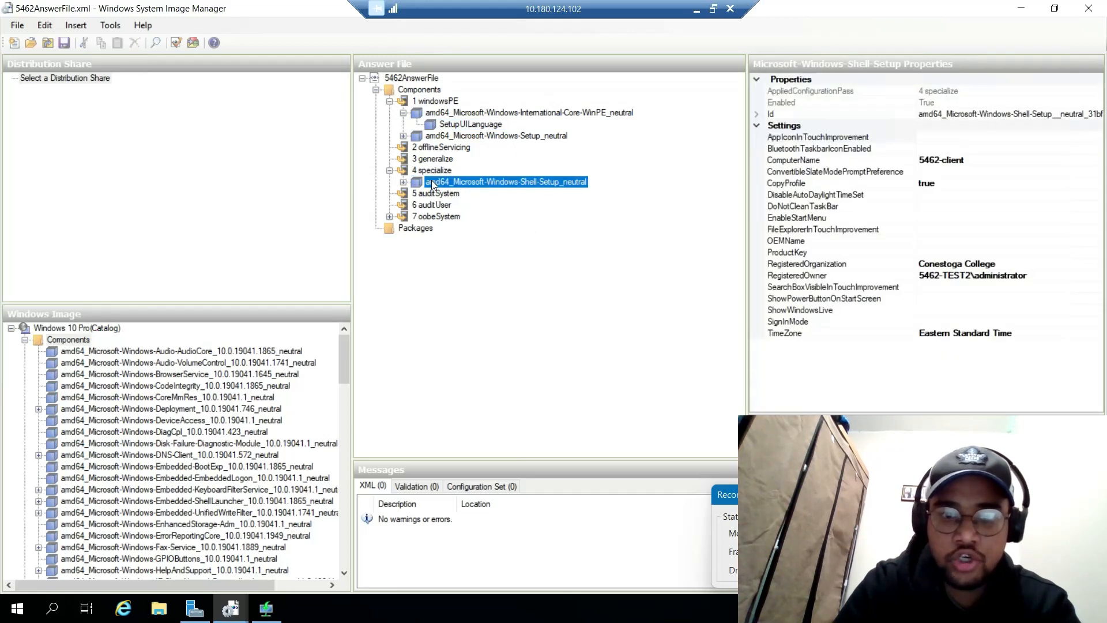
{"action": "left_click", "coordinate": [403, 183]}
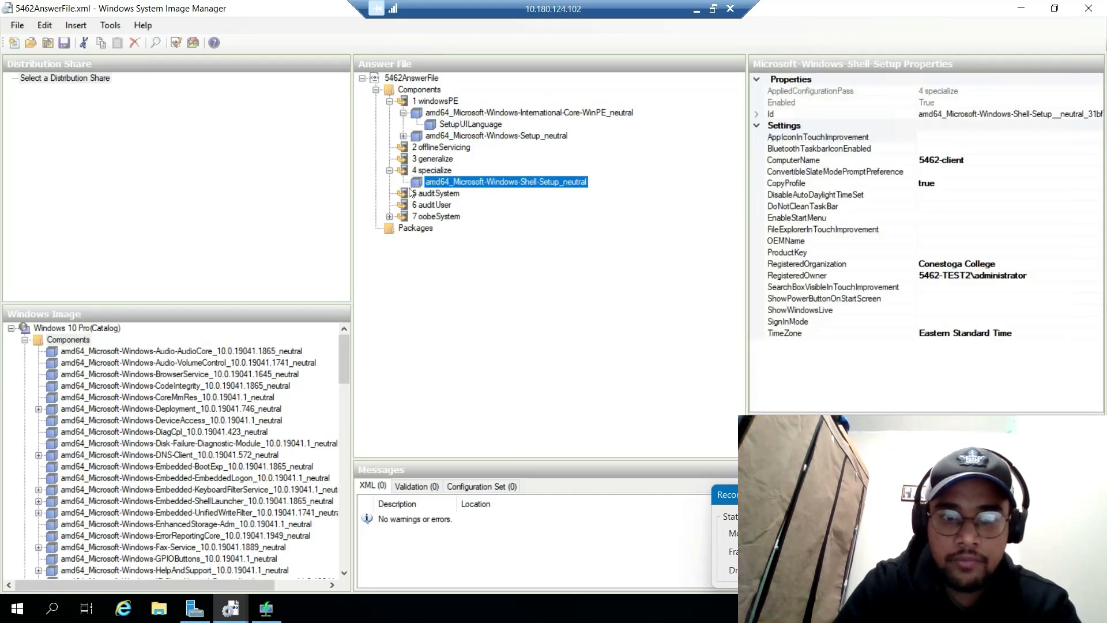
Step: Drill into oobeSystem Shell-Setup UserAccounts to the LocalAccount and its Password, then reselect SetupUILanguage
{"action": "left_click", "coordinate": [390, 218]}
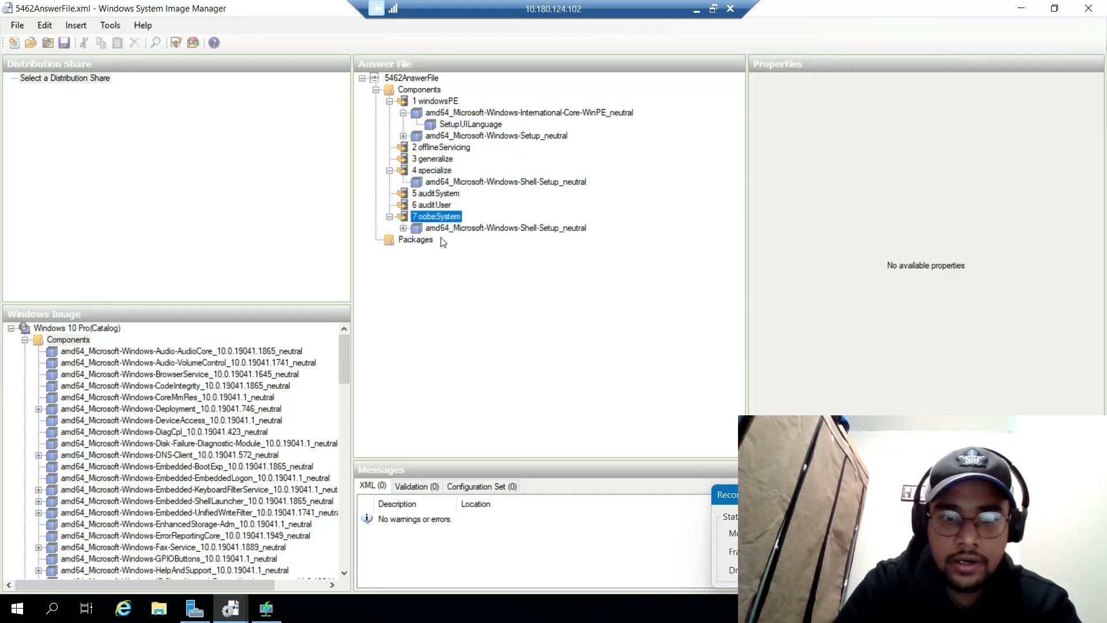
{"action": "left_click", "coordinate": [448, 229]}
{"action": "left_click", "coordinate": [403, 229]}
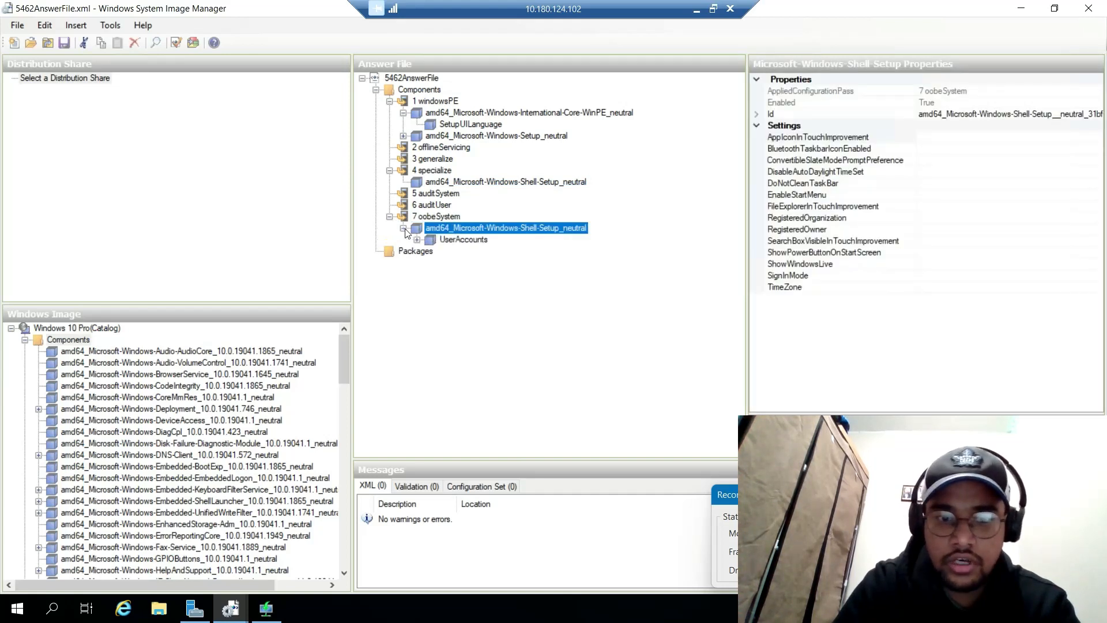
{"action": "left_click", "coordinate": [417, 240]}
{"action": "left_click", "coordinate": [431, 252]}
{"action": "left_click", "coordinate": [476, 263]}
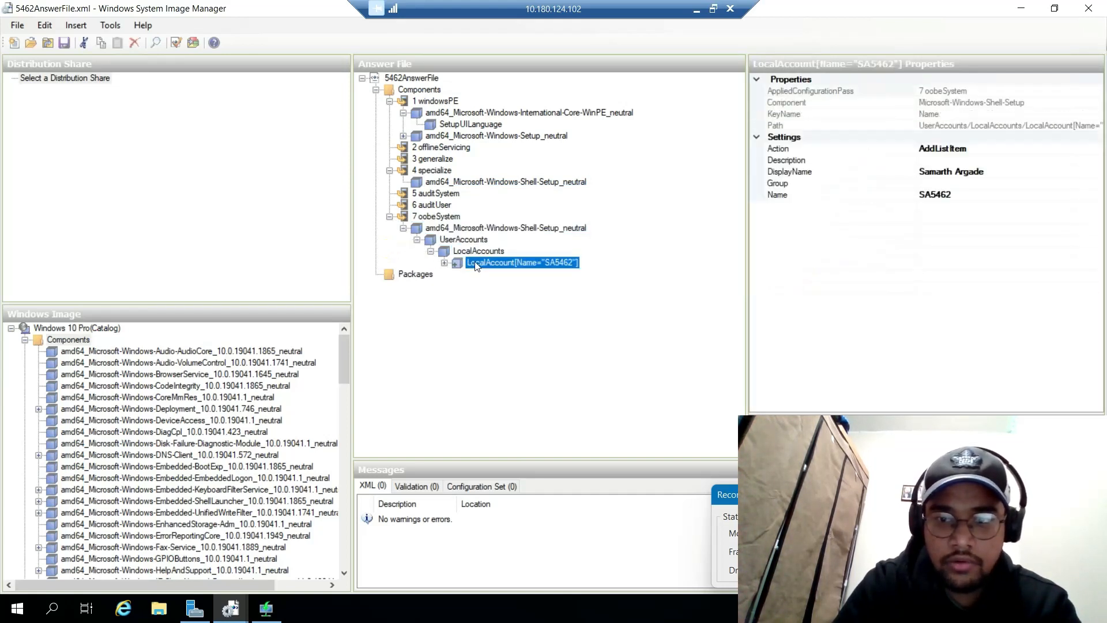
{"action": "left_click", "coordinate": [444, 263]}
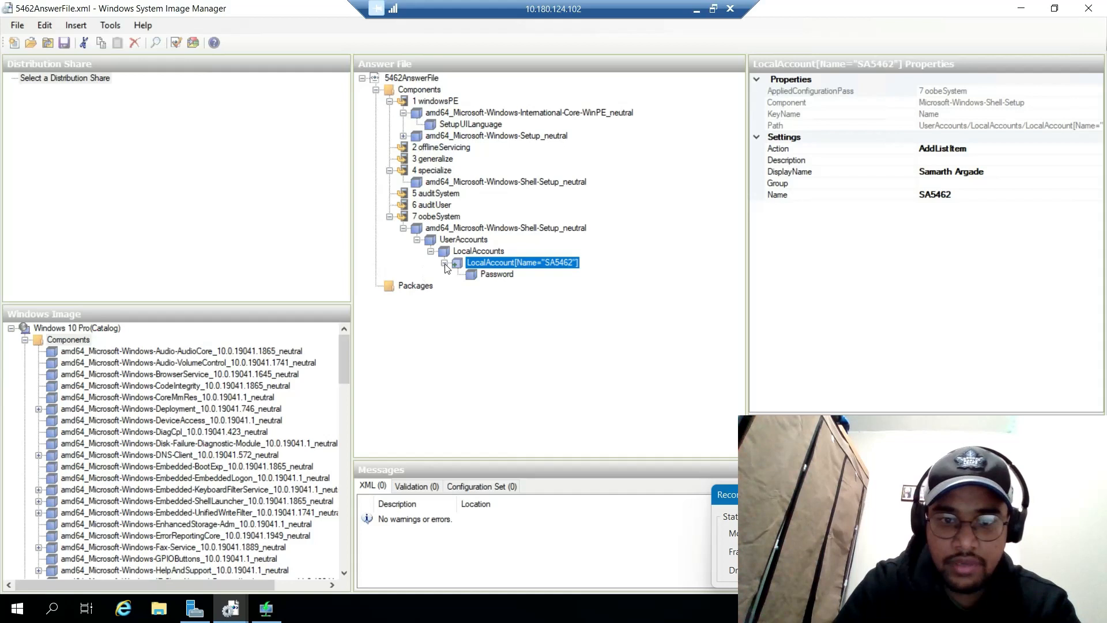
{"action": "left_click", "coordinate": [488, 275]}
{"action": "left_click", "coordinate": [485, 264]}
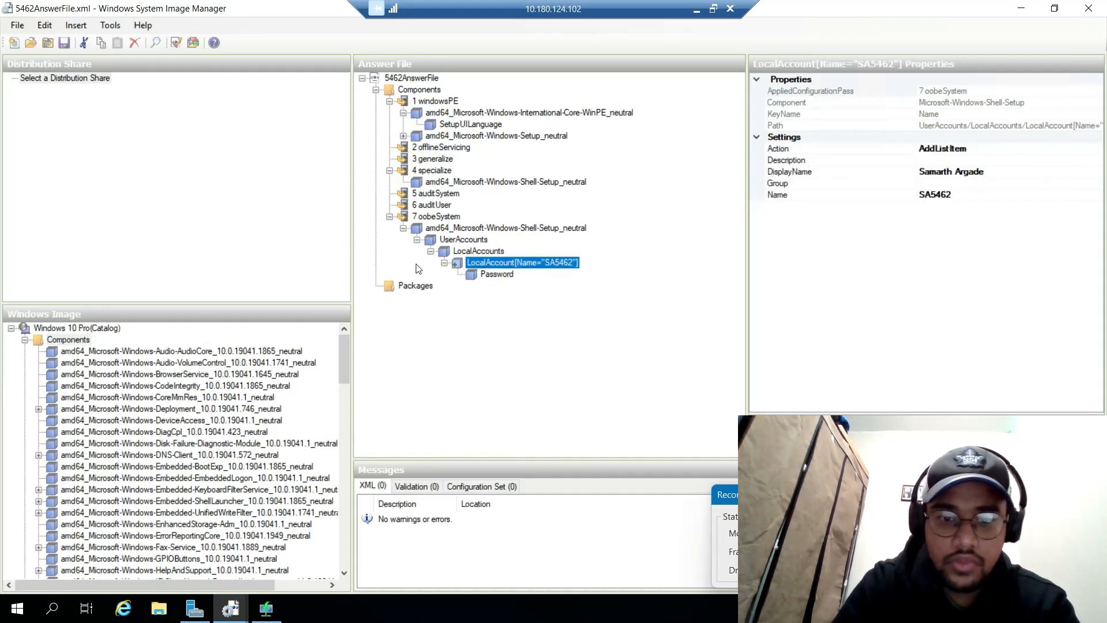
{"action": "left_click", "coordinate": [482, 125]}
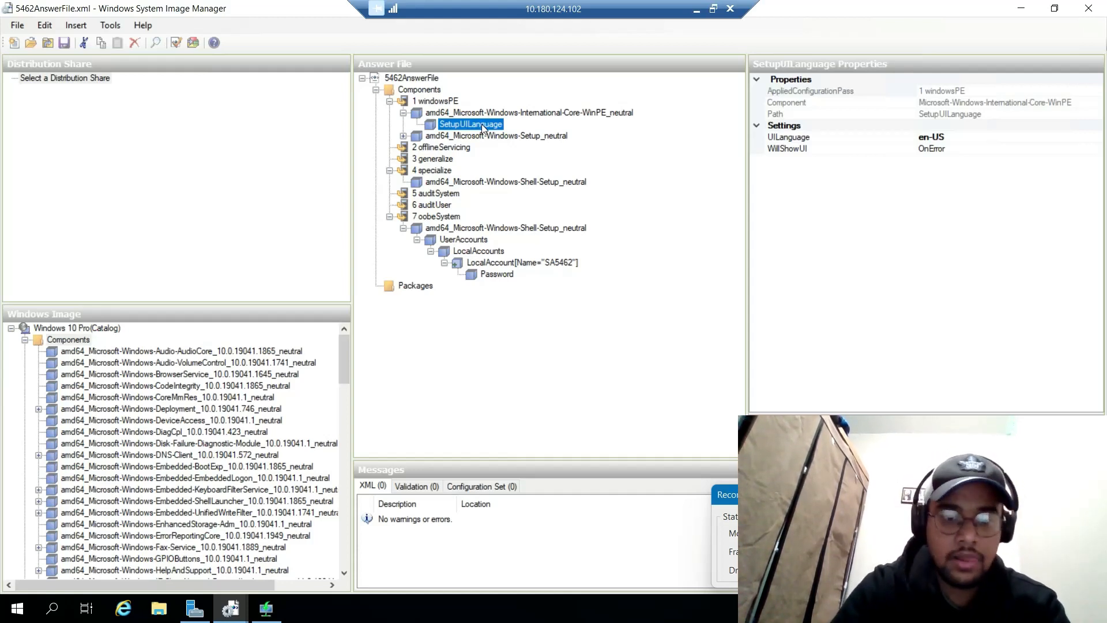
Step: Review the Win10Images Windows 10 Pro image's unattend file in its Properties, then close WDS
{"action": "left_click", "coordinate": [1020, 8]}
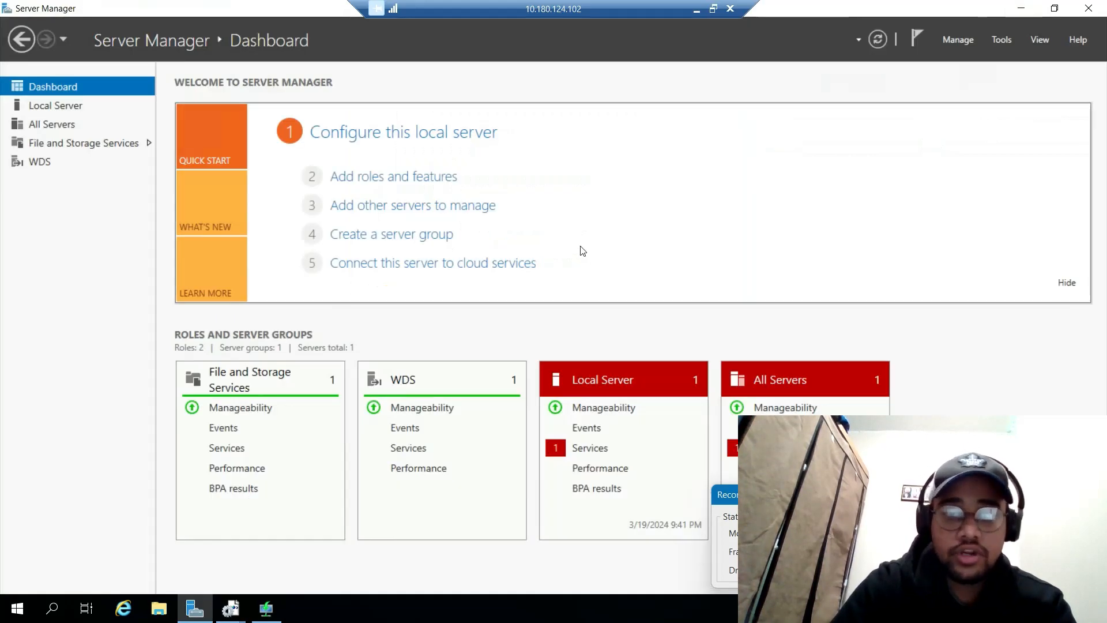
{"action": "left_click", "coordinate": [266, 611]}
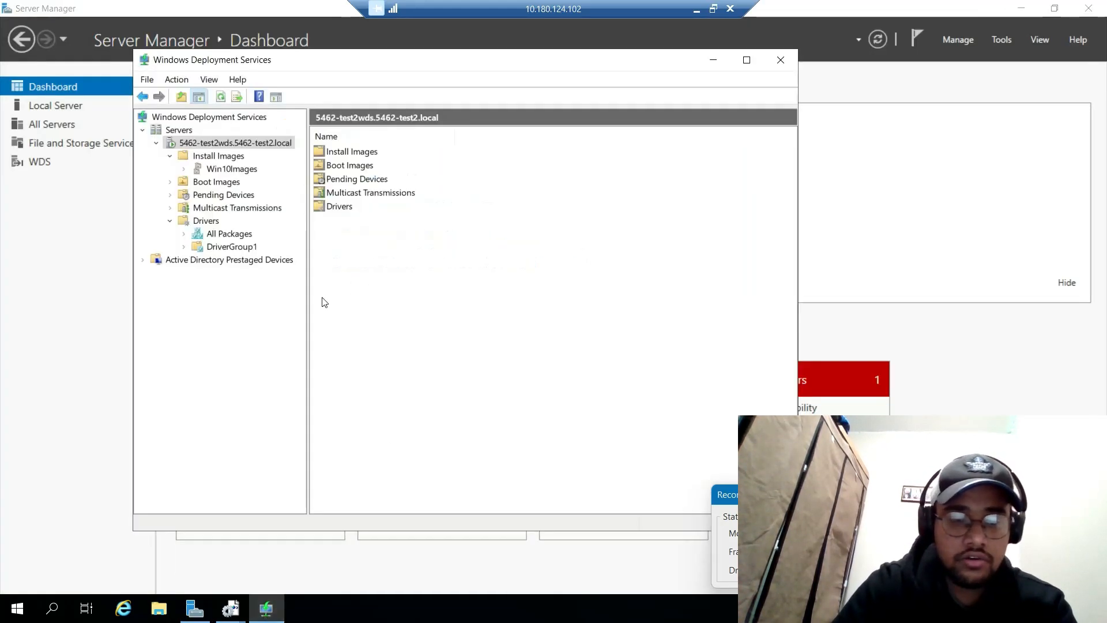
{"action": "left_click", "coordinate": [231, 170]}
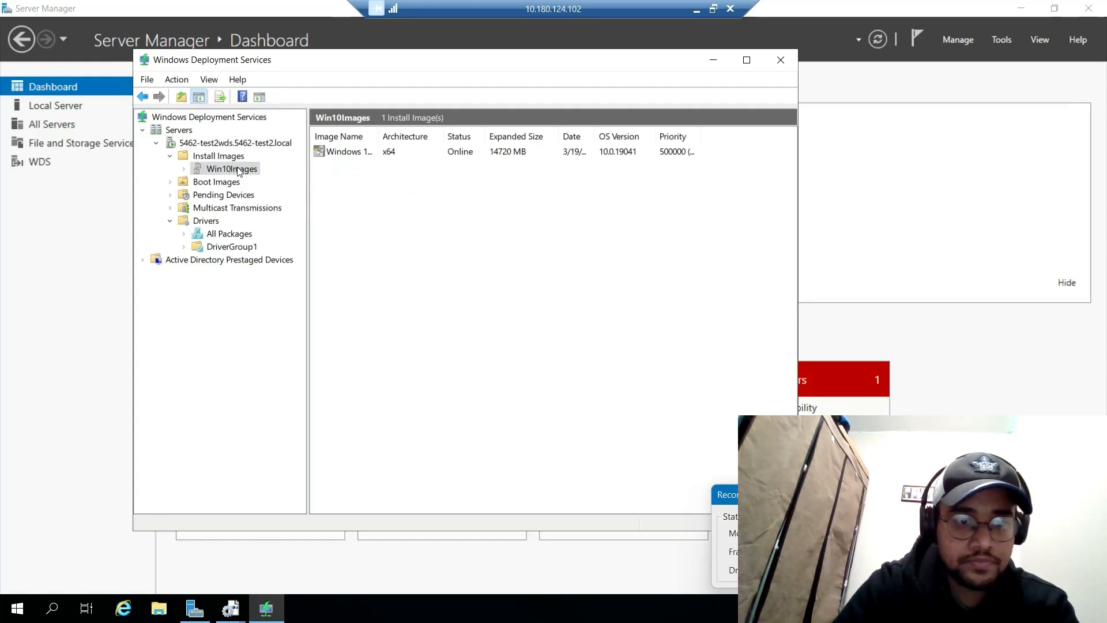
{"action": "right_click", "coordinate": [335, 153]}
{"action": "left_click", "coordinate": [386, 164]}
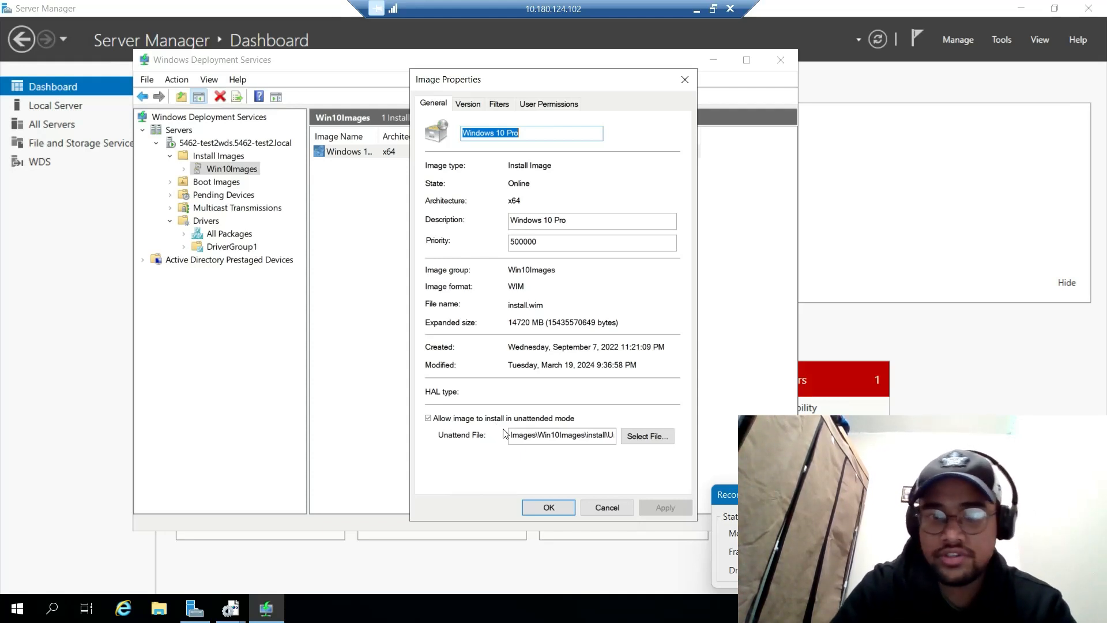
{"action": "left_click", "coordinate": [687, 79]}
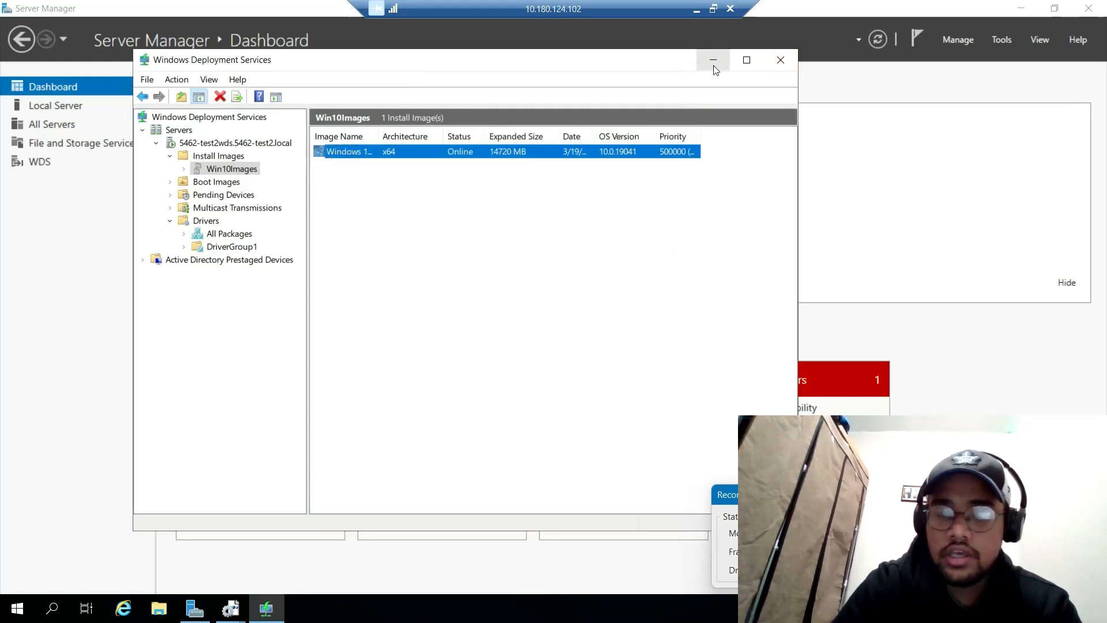
{"action": "left_click", "coordinate": [778, 63]}
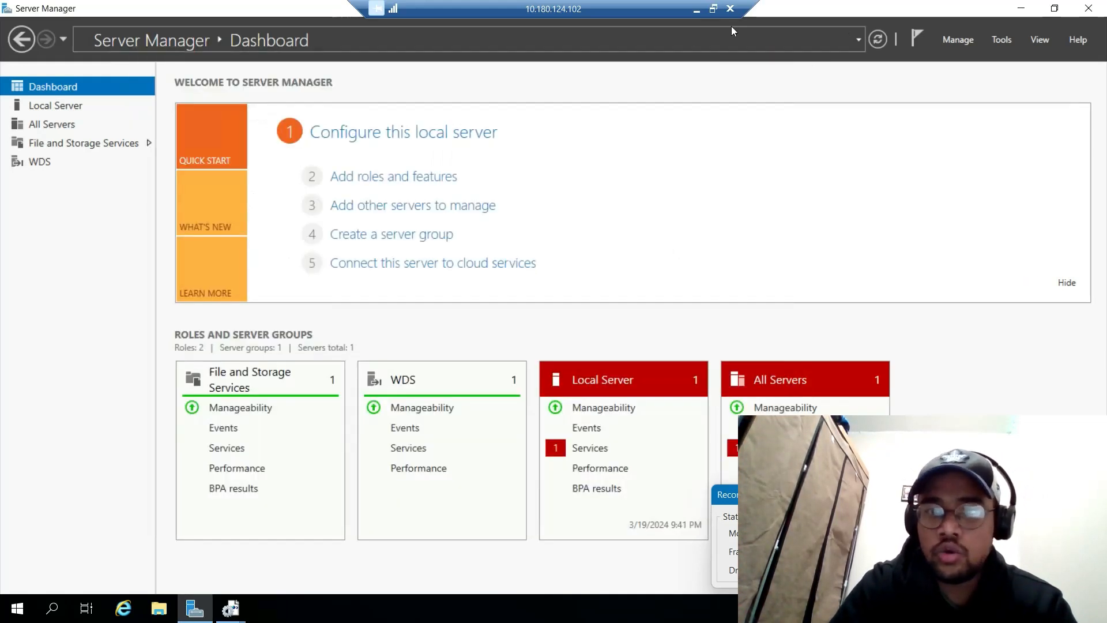
Step: Minimize the RDP session and bring up the client VM's setup window
{"action": "left_click", "coordinate": [697, 10]}
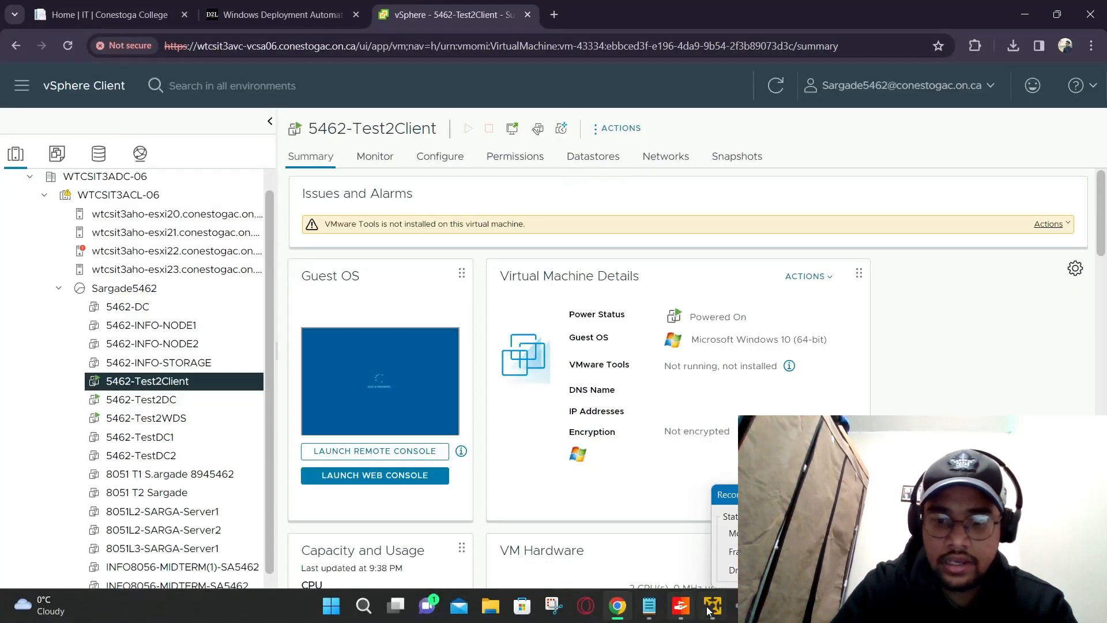
{"action": "mouse_move", "coordinate": [713, 605]}
{"action": "left_click", "coordinate": [548, 513]}
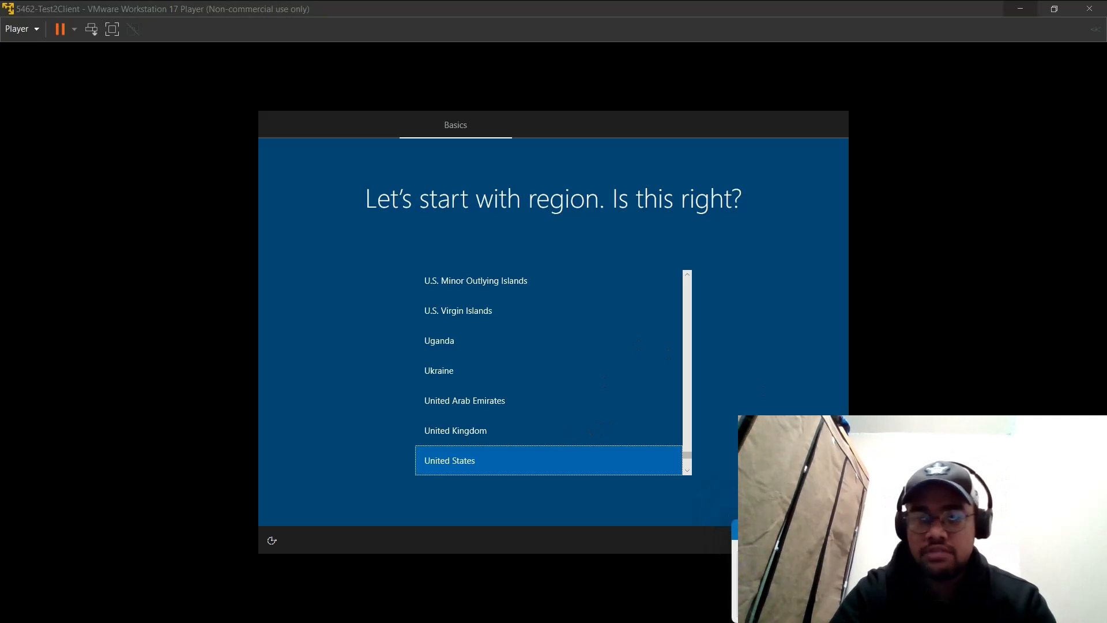
{"action": "key", "text": "Num_Lock"}
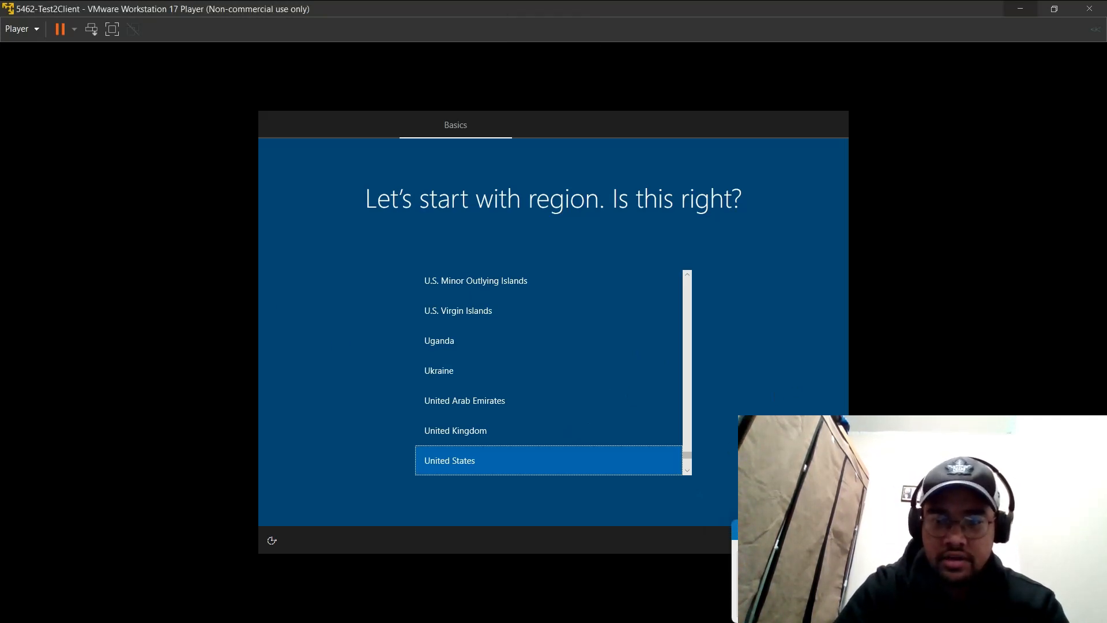
Step: Finish OOBE: United States region, US keyboard, no second layout, limited offline setup, accept license and privacy
{"action": "left_click", "coordinate": [791, 501]}
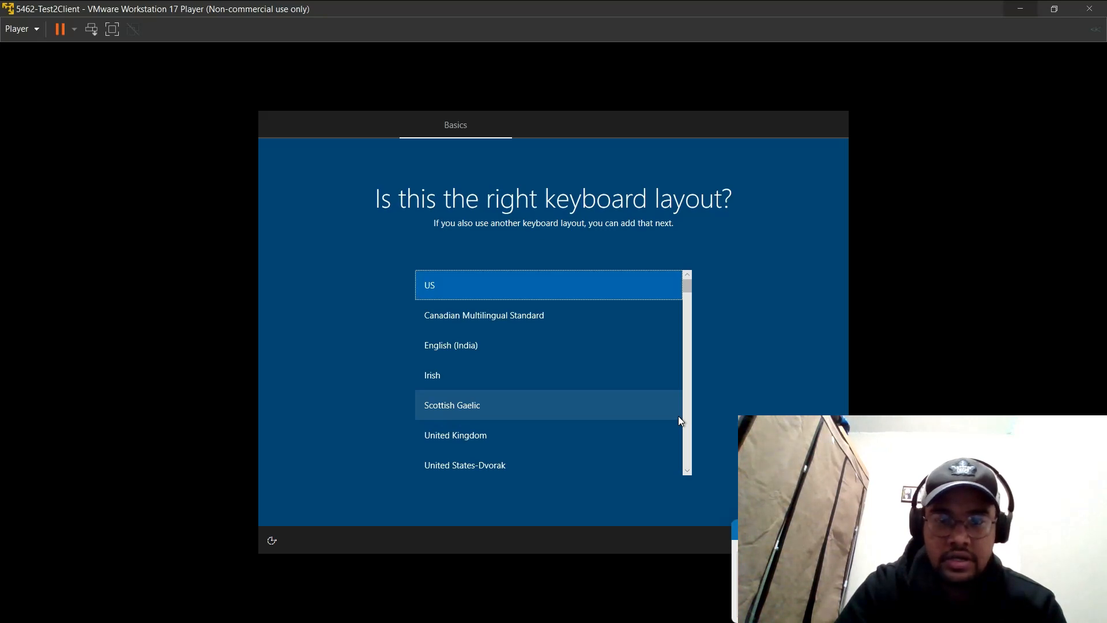
{"action": "left_click", "coordinate": [791, 500]}
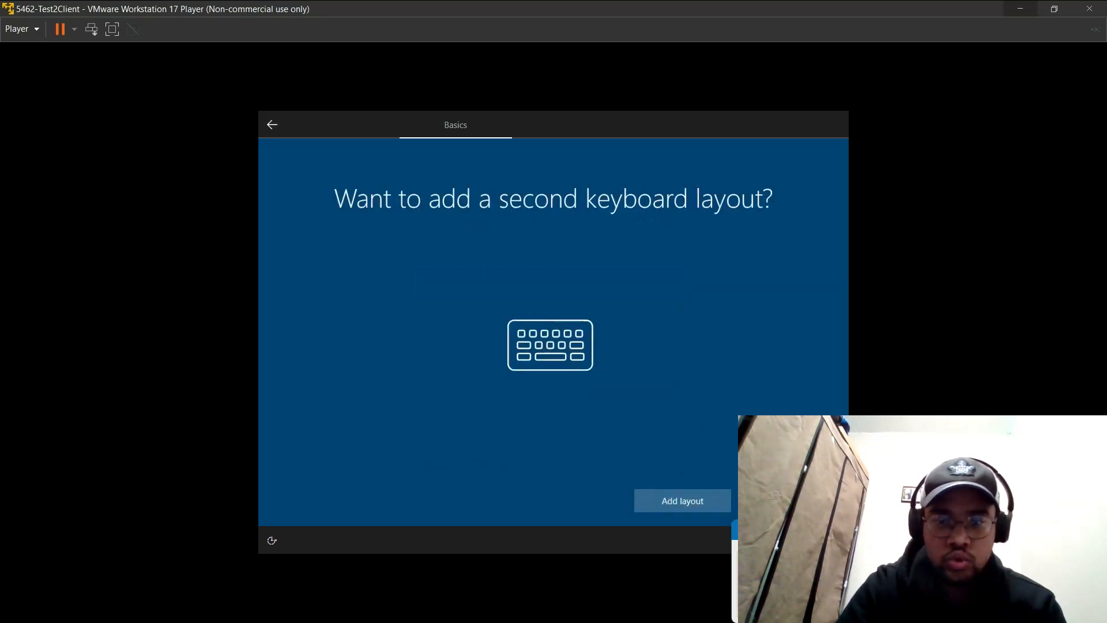
{"action": "left_click", "coordinate": [791, 500]}
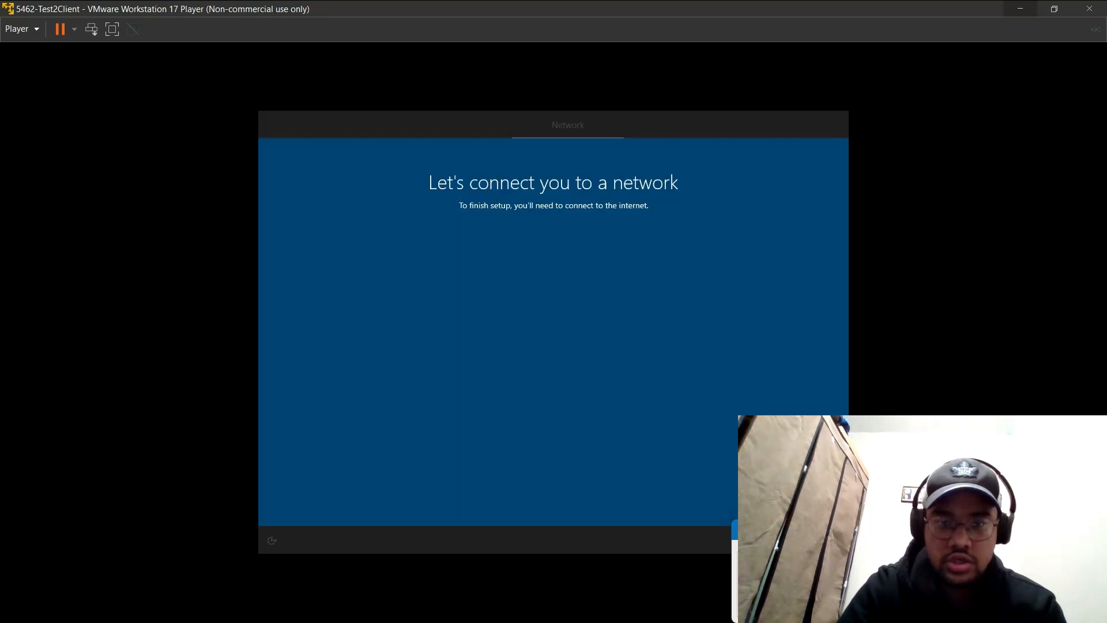
{"action": "left_click", "coordinate": [316, 508]}
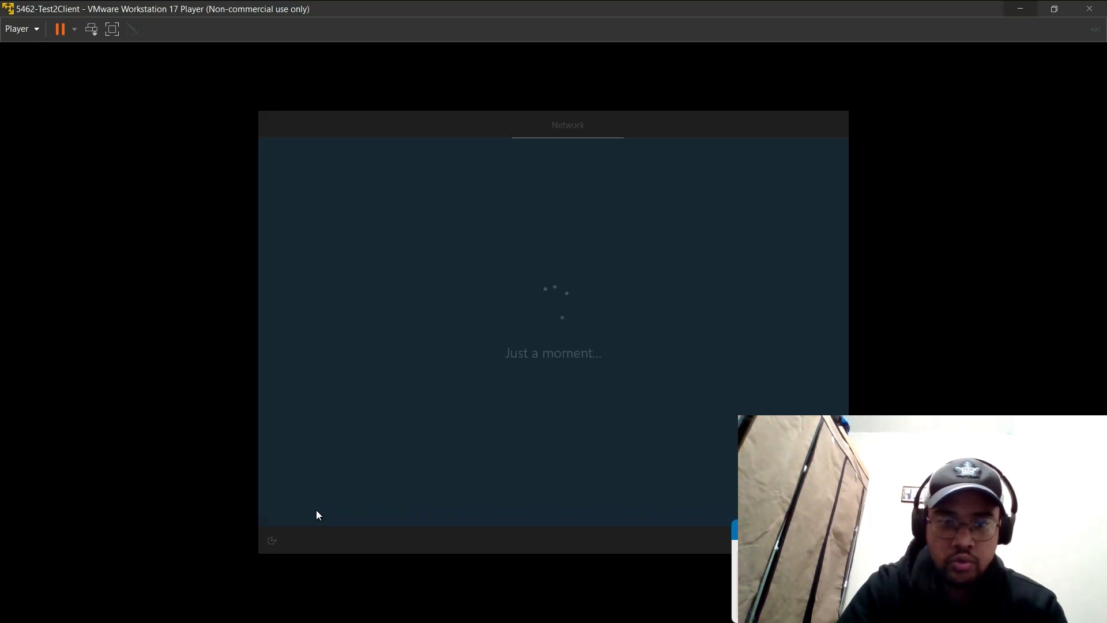
{"action": "left_click", "coordinate": [317, 501]}
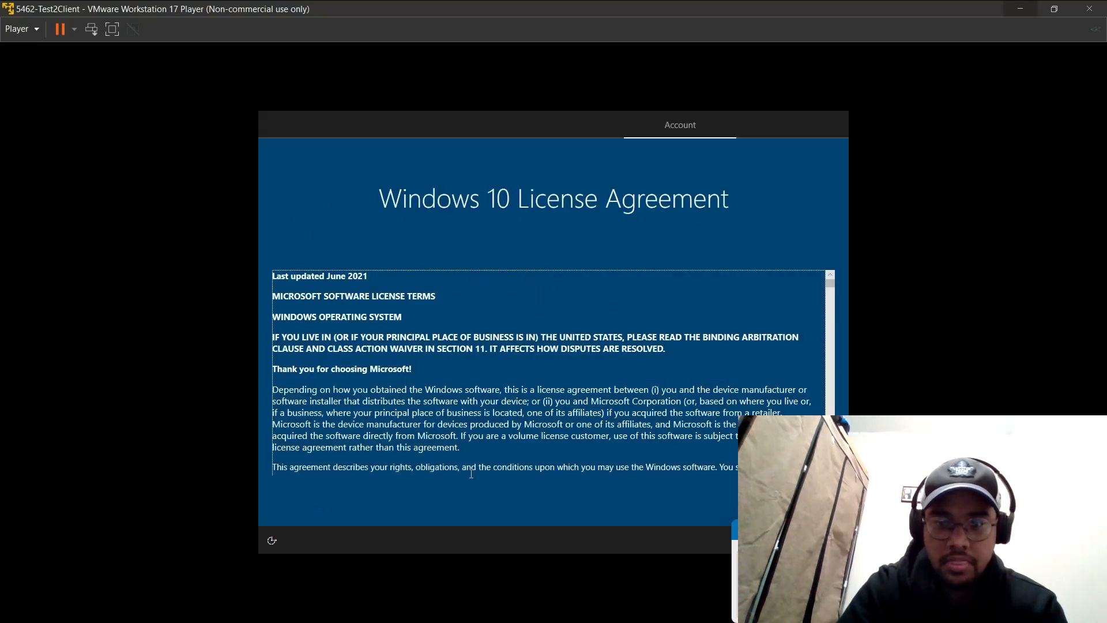
{"action": "left_click", "coordinate": [776, 501]}
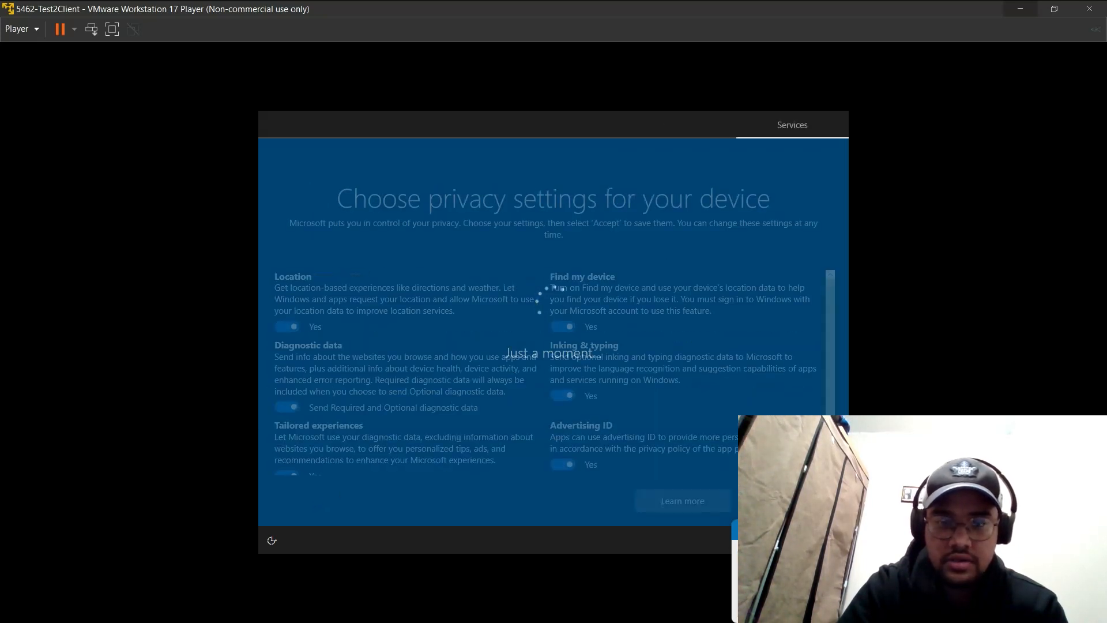
{"action": "left_click", "coordinate": [783, 501]}
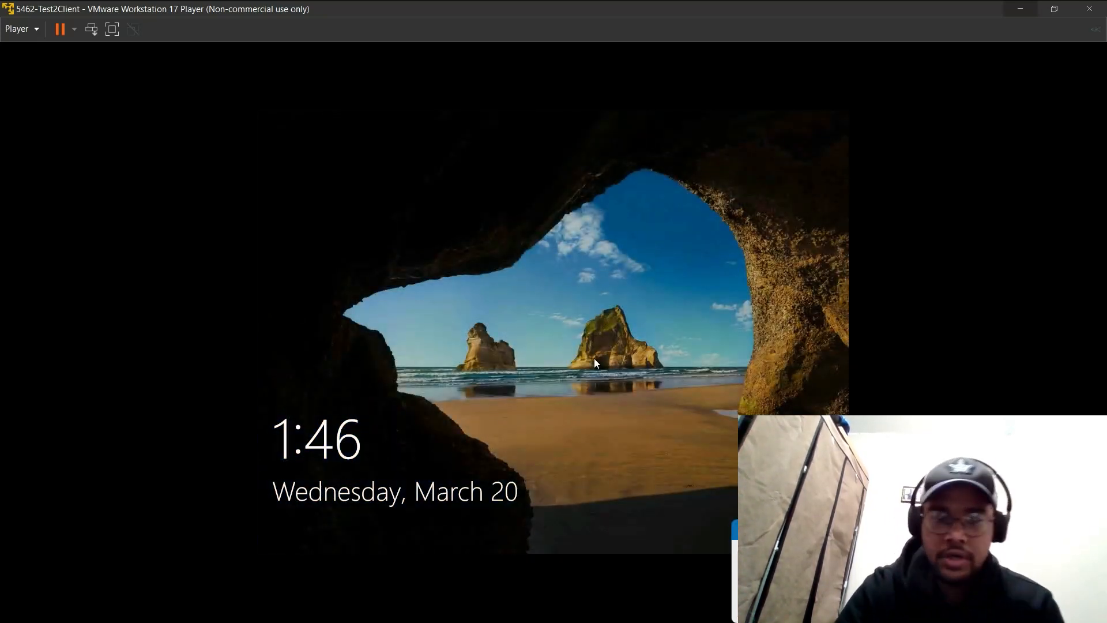
Step: Sign in to the answer-file local account by entering its password at the lock screen
{"action": "left_click", "coordinate": [595, 359]}
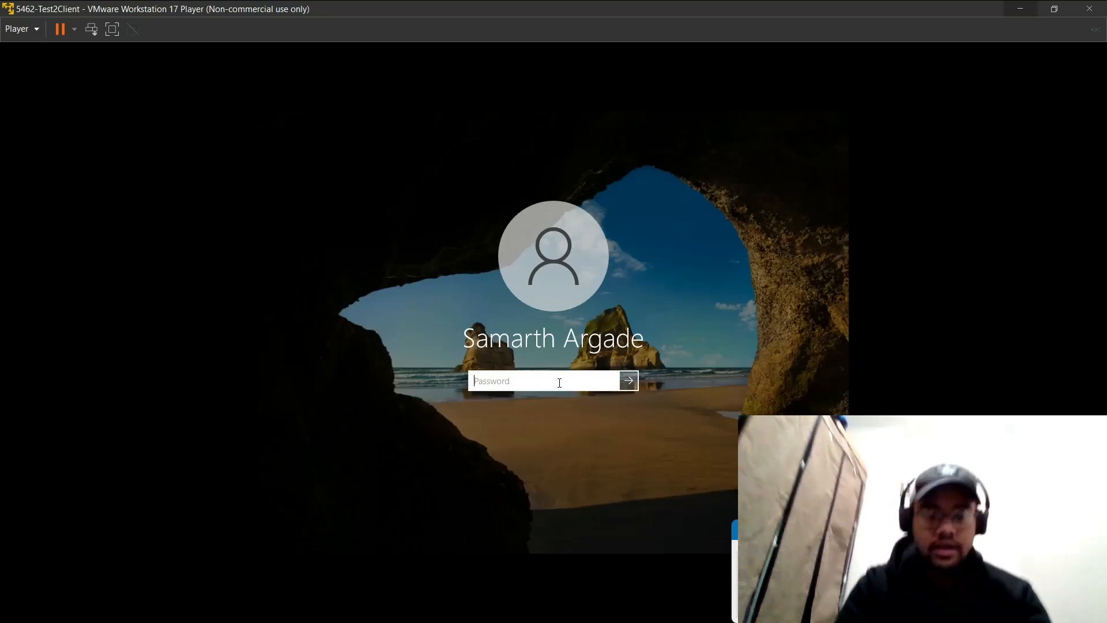
{"action": "type", "text": "Pa$$w0rd"}
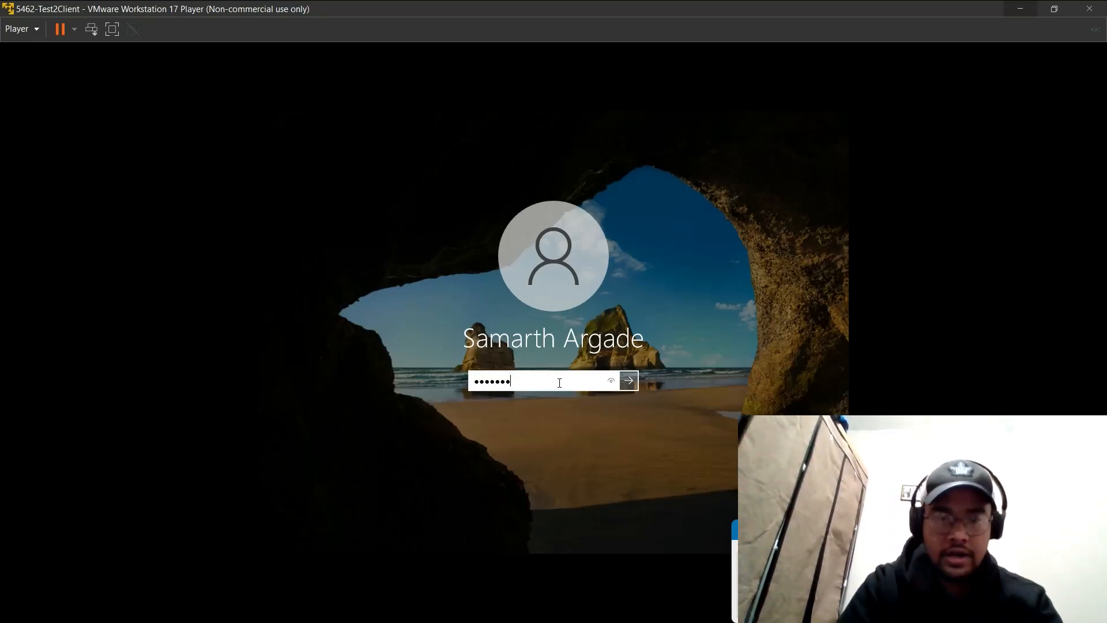
{"action": "key", "text": "Return"}
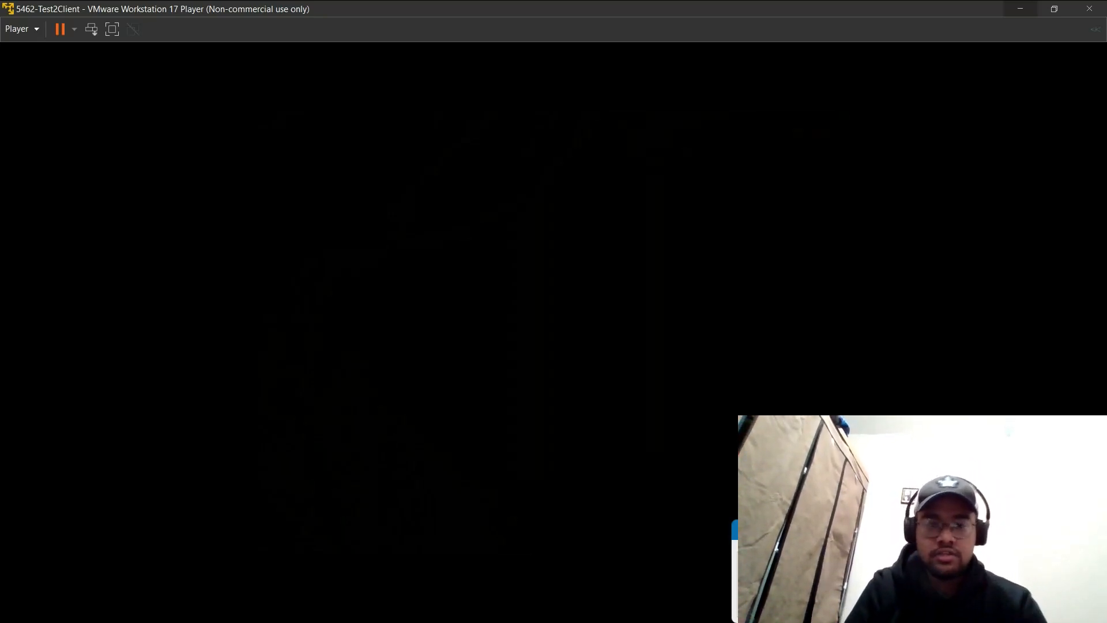